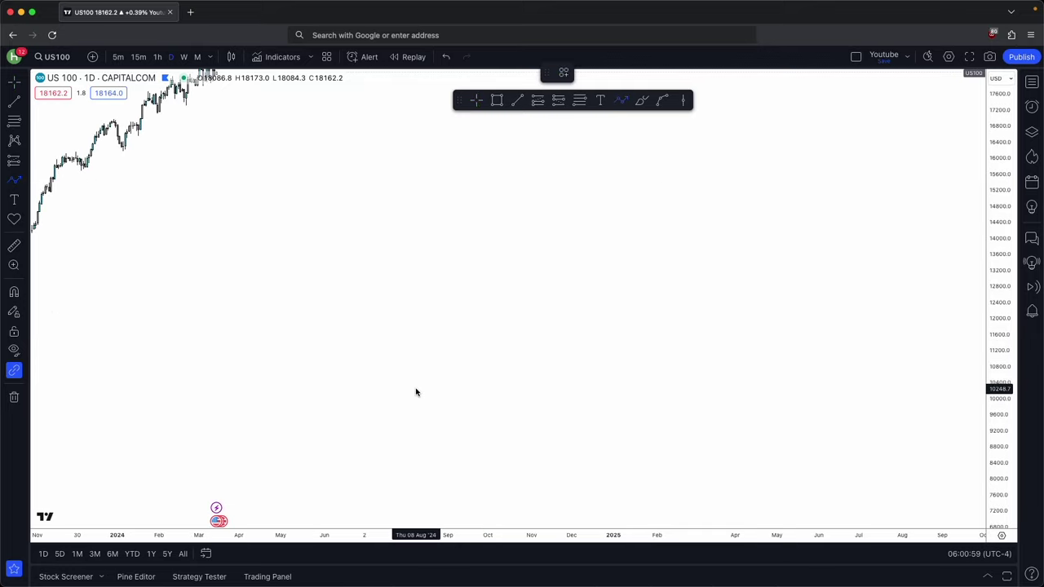
Step: Draw a rising zigzag path with five legs of higher highs and higher lows in the empty chart area
left_click(295, 469)
left_click(359, 305)
left_click(430, 363)
left_click(466, 204)
left_click(534, 274)
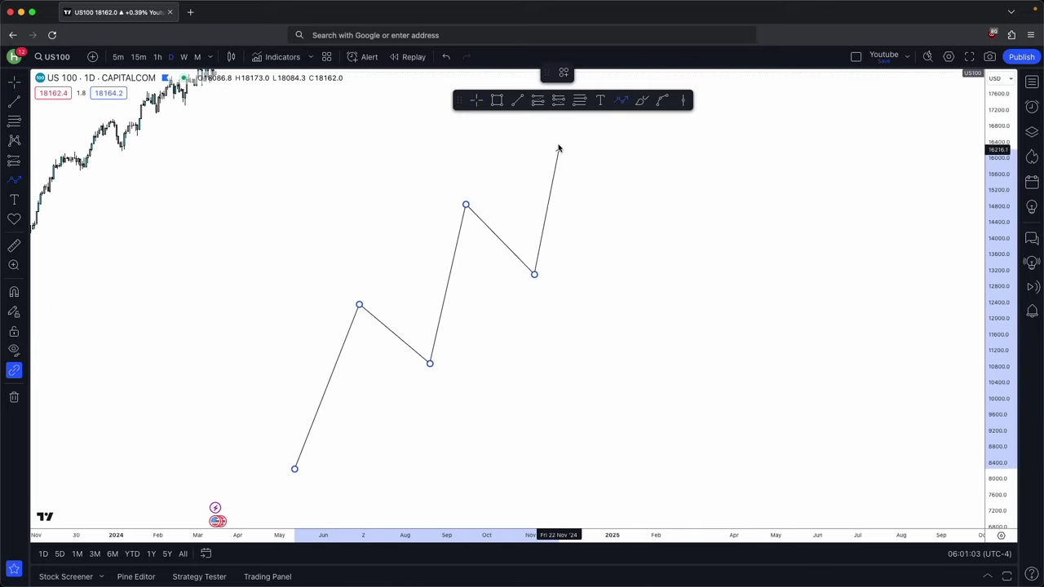
double_click(559, 152)
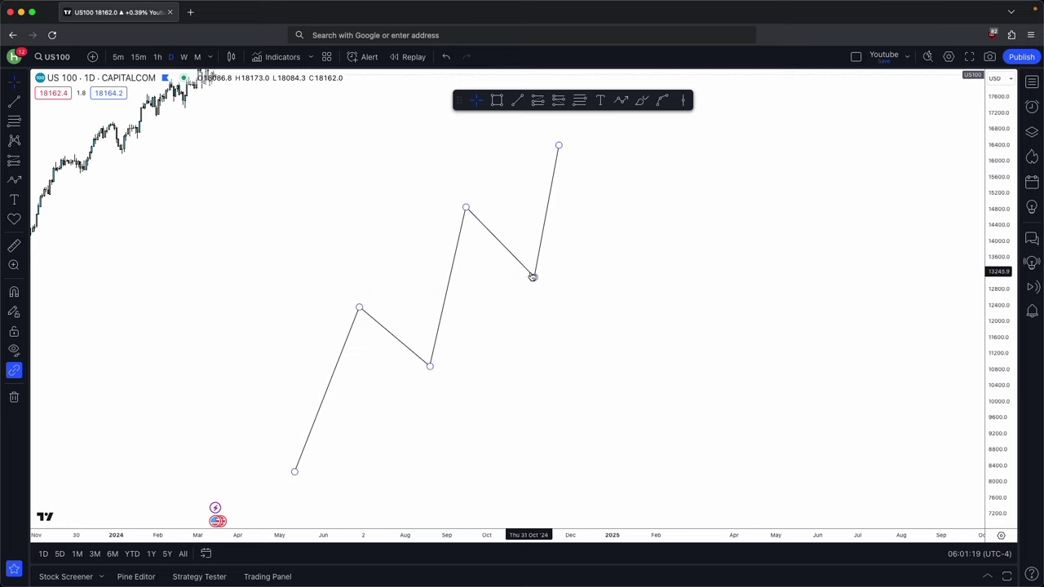
Step: Lower the path's last swing low to about 10,560, beneath the previous low, and shift the arrowhead to a later date
left_click_drag(534, 276, 558, 377)
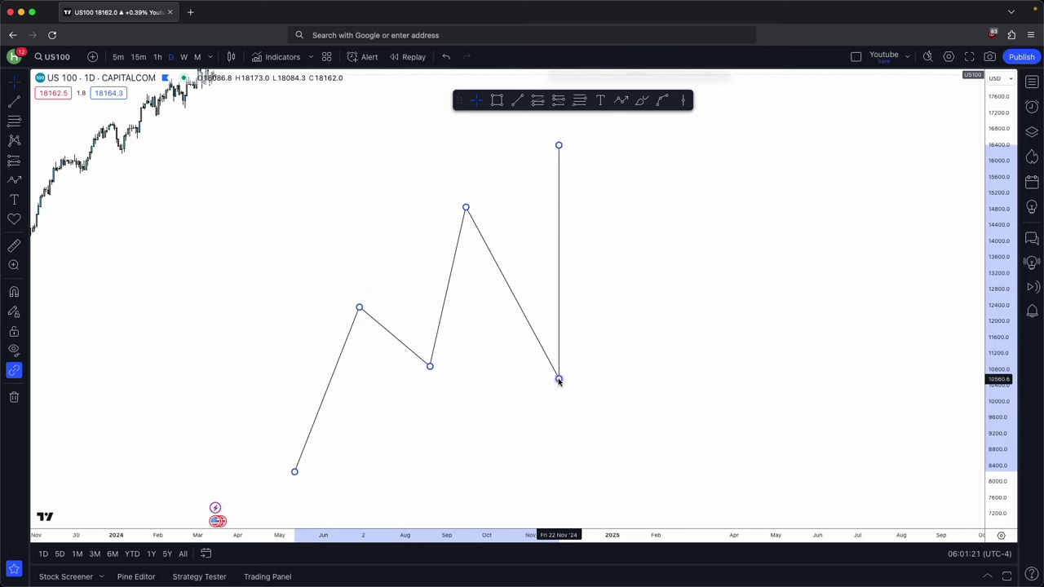
left_click_drag(559, 147, 620, 149)
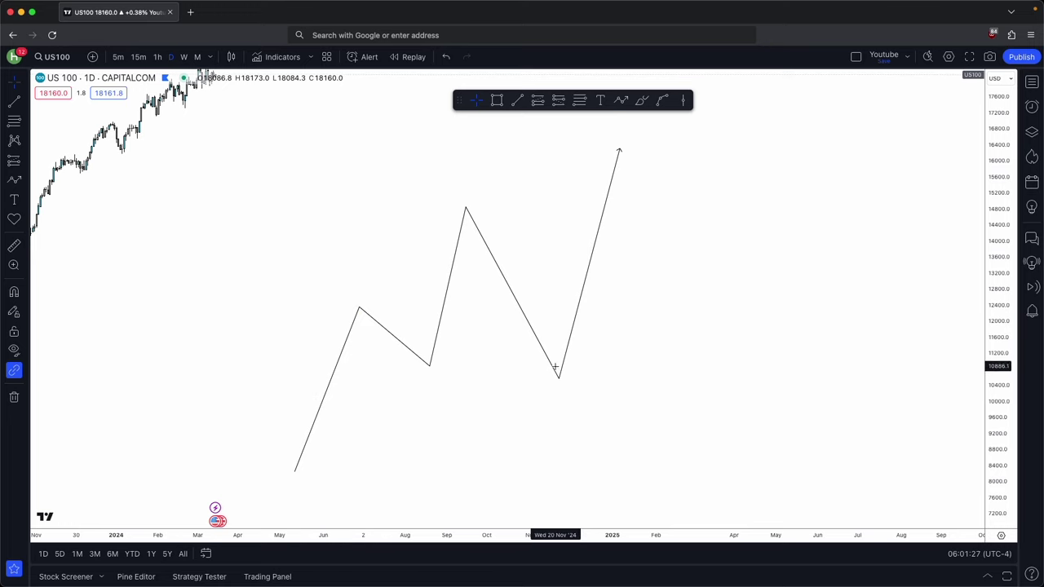
left_click(489, 144)
Step: Draw horizontal trend lines from the path's second swing low at about 10,900 and second swing high at about 14,800, extending past the pullback
left_click(517, 100)
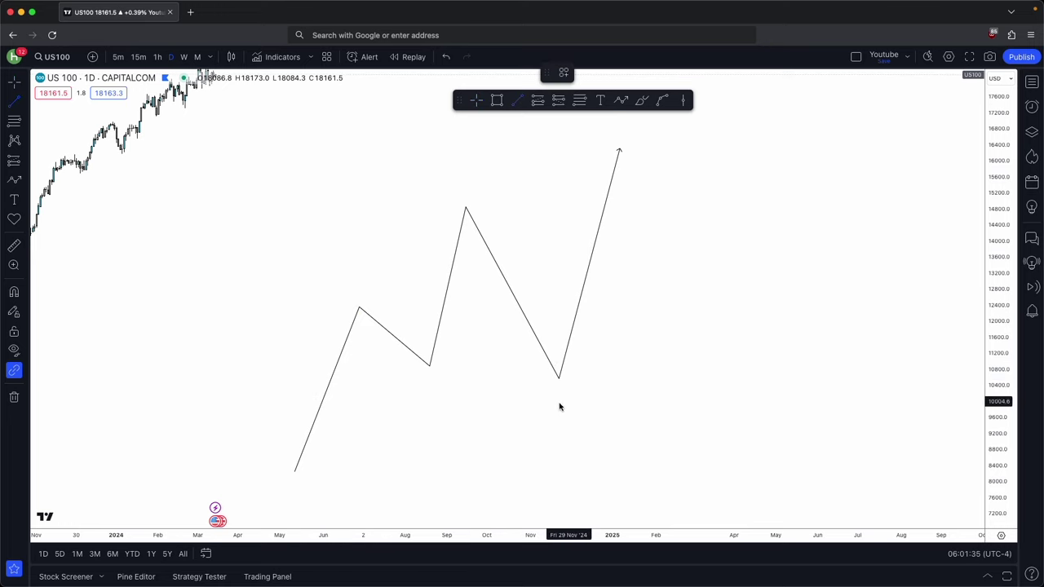
left_click(430, 365)
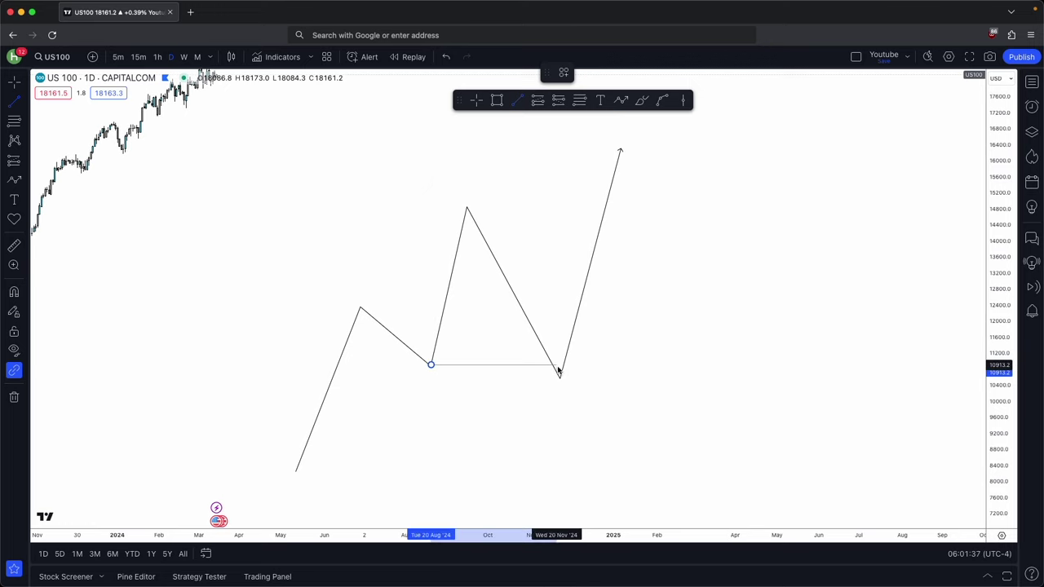
left_click(580, 365)
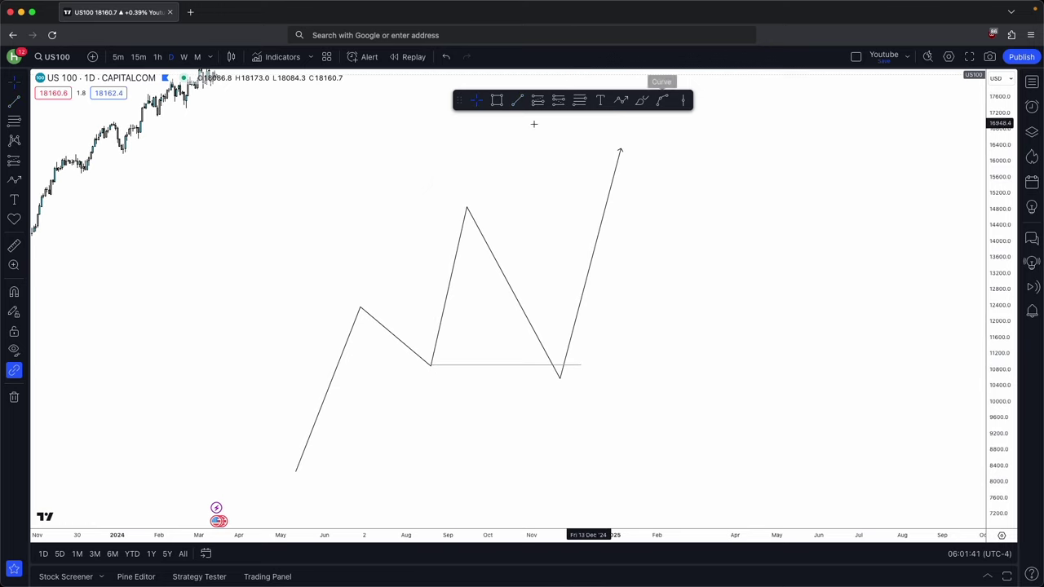
mouse_move(440, 368)
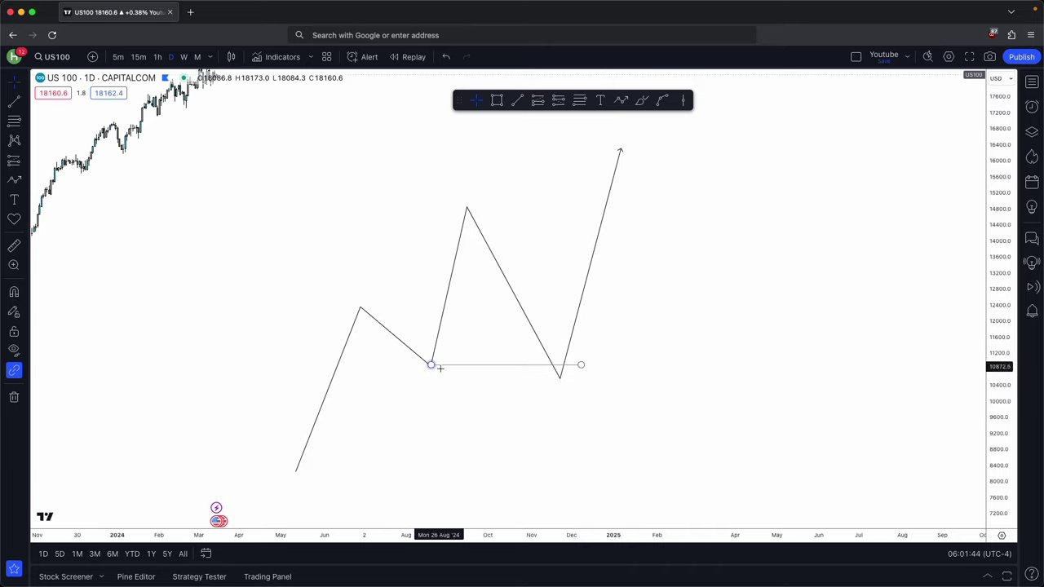
left_click(517, 104)
left_click(466, 209)
left_click(582, 209)
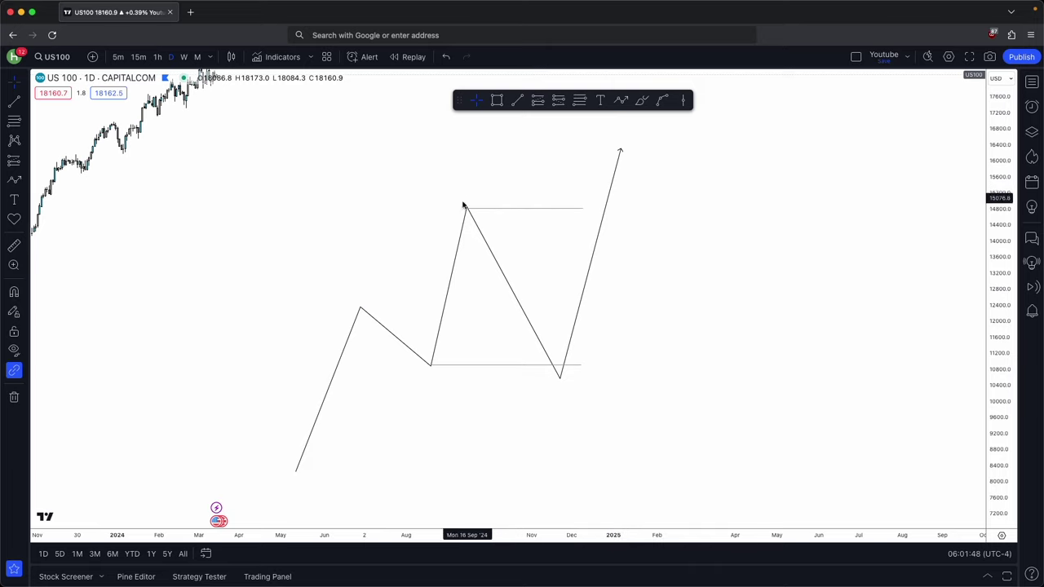
mouse_move(467, 211)
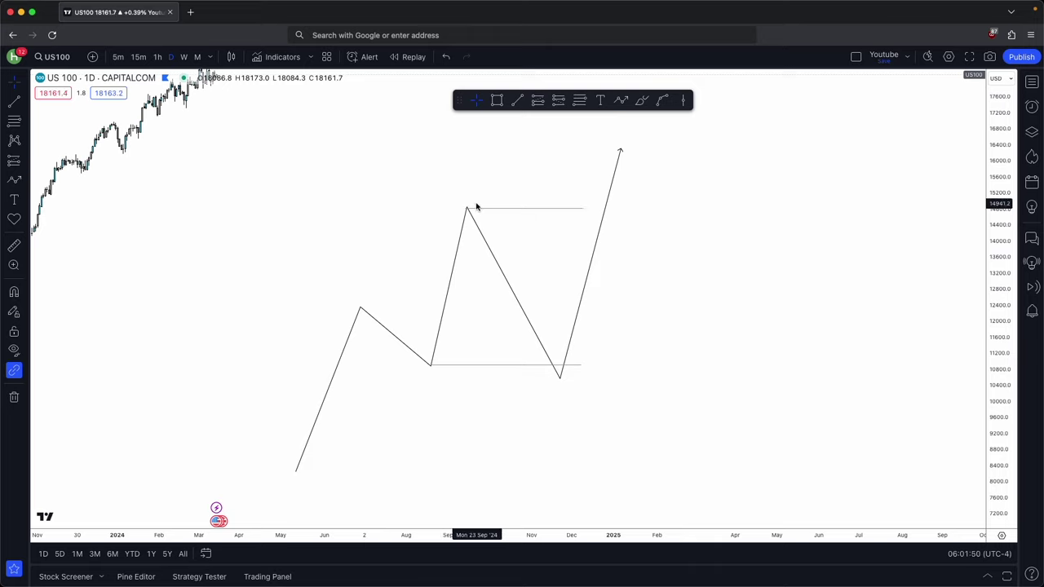
Step: Lower the path's last swing low to about 10,400, further beneath the lower horizontal line
mouse_move(433, 369)
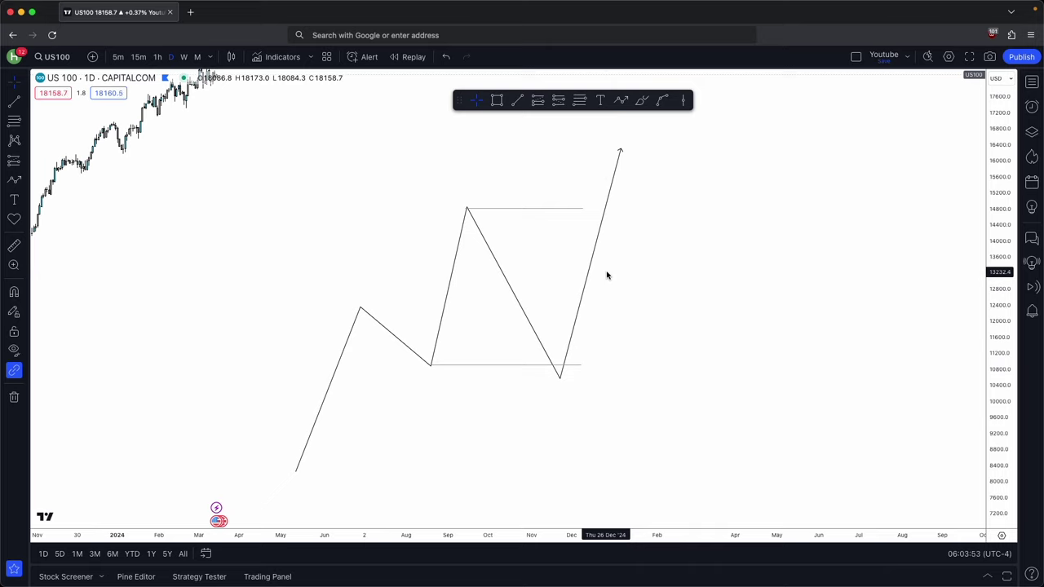
left_click_drag(560, 379, 561, 388)
left_click(464, 380)
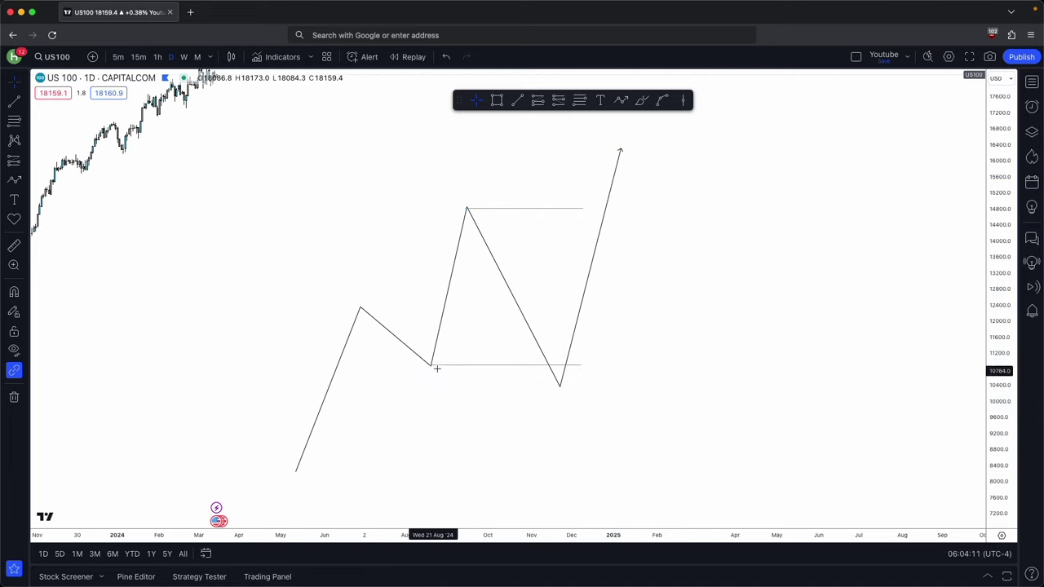
Step: Circle the falling pullback leg with a freehand brush stroke and mark it with three diagonal strokes
left_click(641, 100)
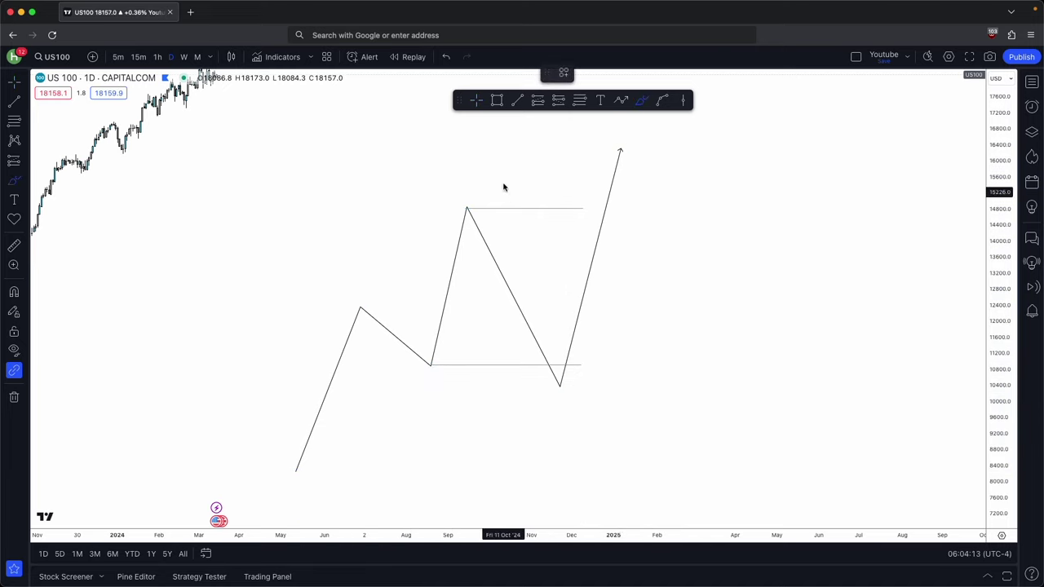
mouse_move(481, 186)
left_mouse_down()
mouse_move(460, 204)
mouse_move(552, 405)
mouse_move(513, 207)
mouse_move(475, 178)
left_mouse_up()
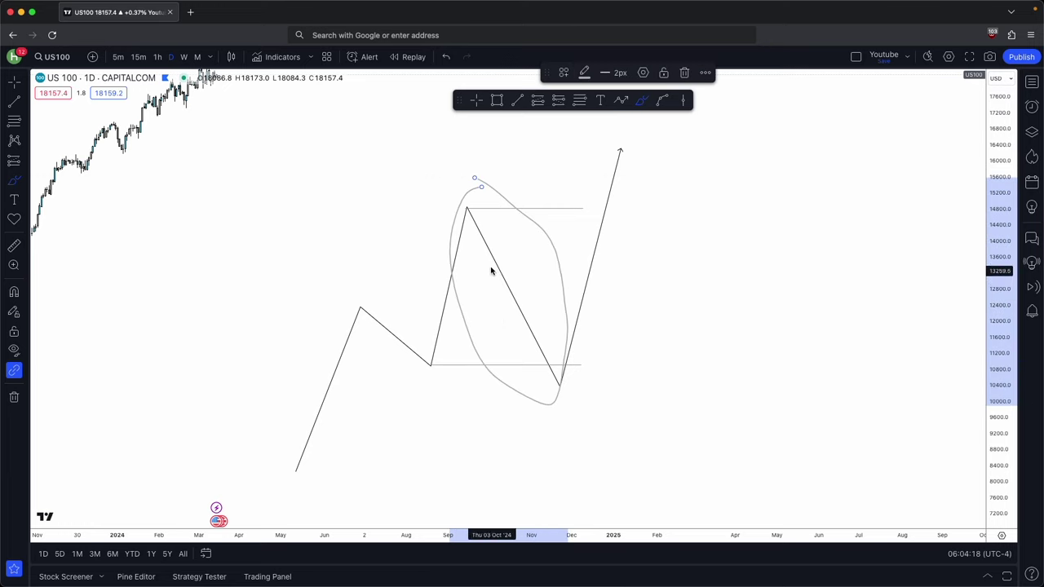
left_click_drag(491, 266, 541, 183)
mouse_move(506, 300)
left_mouse_down()
mouse_move(552, 258)
mouse_move(569, 209)
left_mouse_up()
left_click_drag(519, 329, 609, 188)
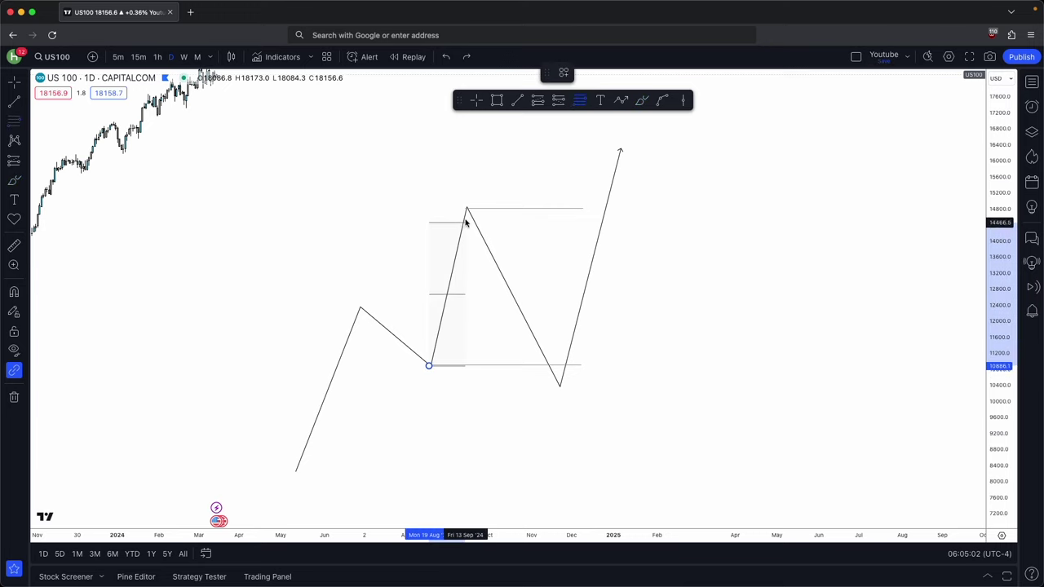
Step: Place a Fib retracement over the leg between the second swing low and high, and delete it
left_click(467, 208)
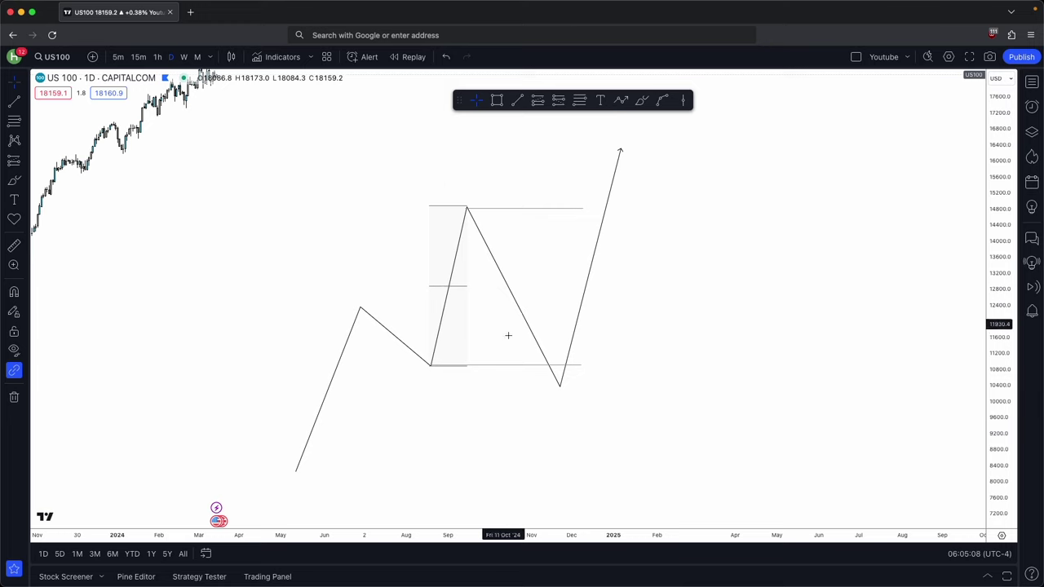
left_click(469, 293)
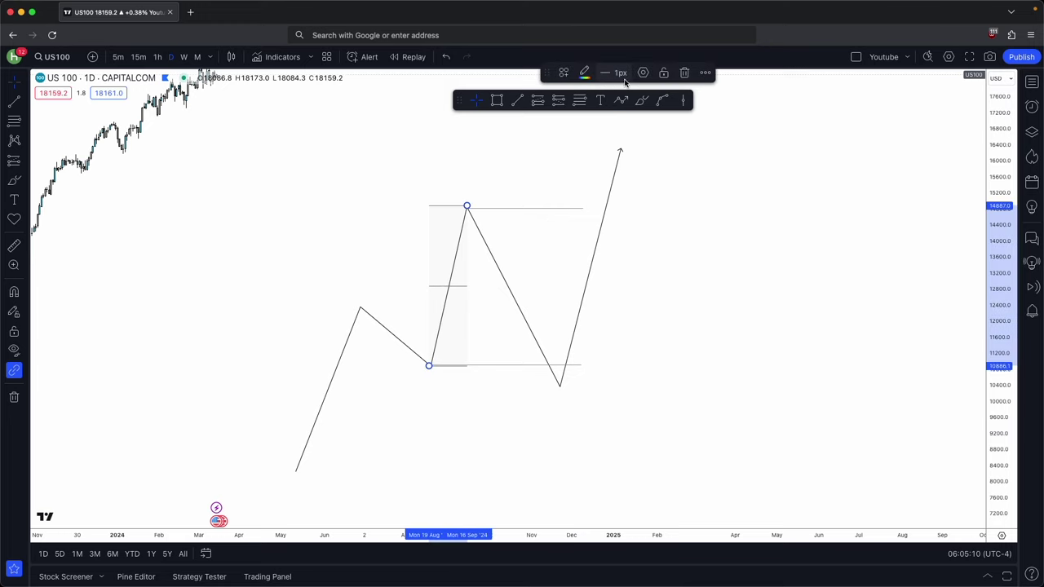
left_click(686, 73)
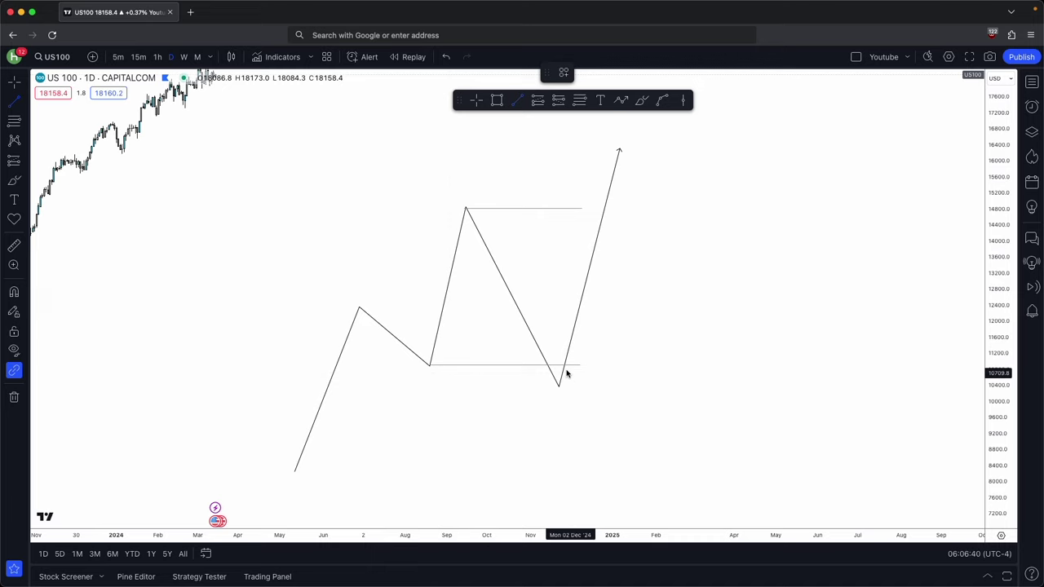
Step: Draw a small rectangle around the path's last low, just beneath the lower horizontal line
left_click(496, 100)
left_click_drag(543, 371, 578, 391)
left_click(612, 392)
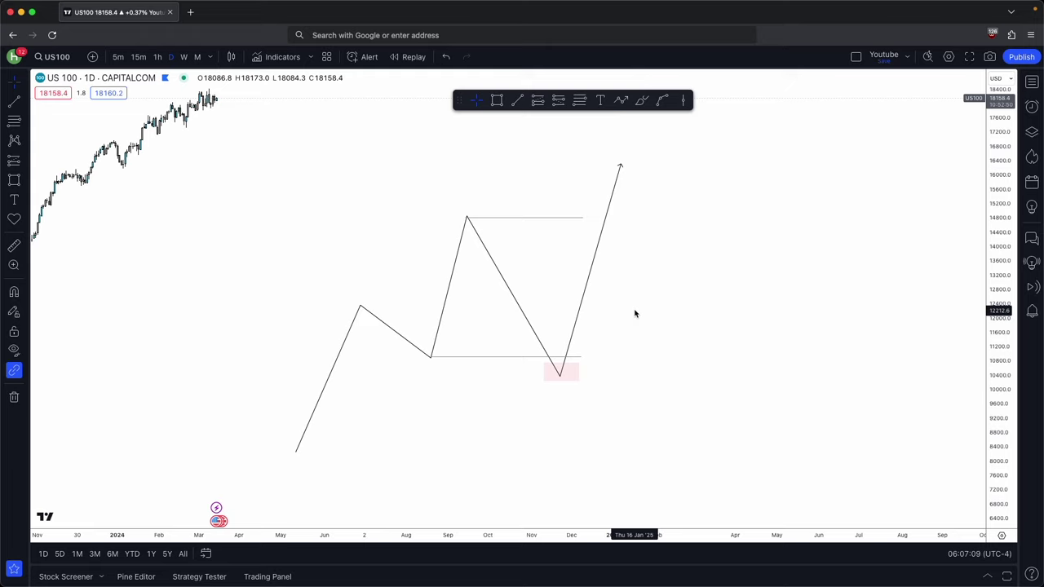
Step: Draw a second rising zigzag path with higher highs and higher lows in the empty area below the first diagram
left_click_drag(468, 306, 466, 267)
left_click_drag(676, 401, 677, 245)
left_click(621, 99)
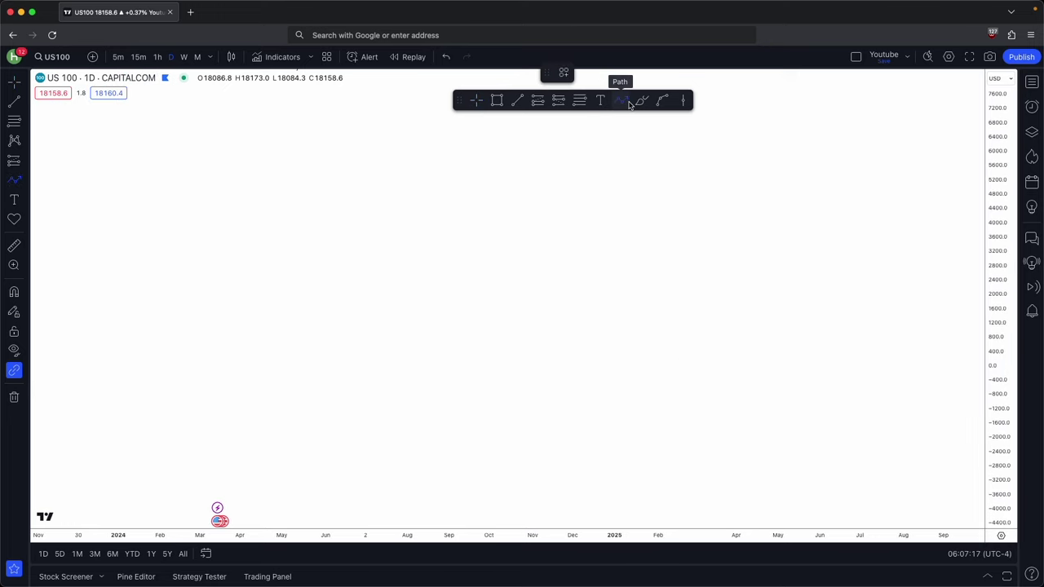
left_click(361, 456)
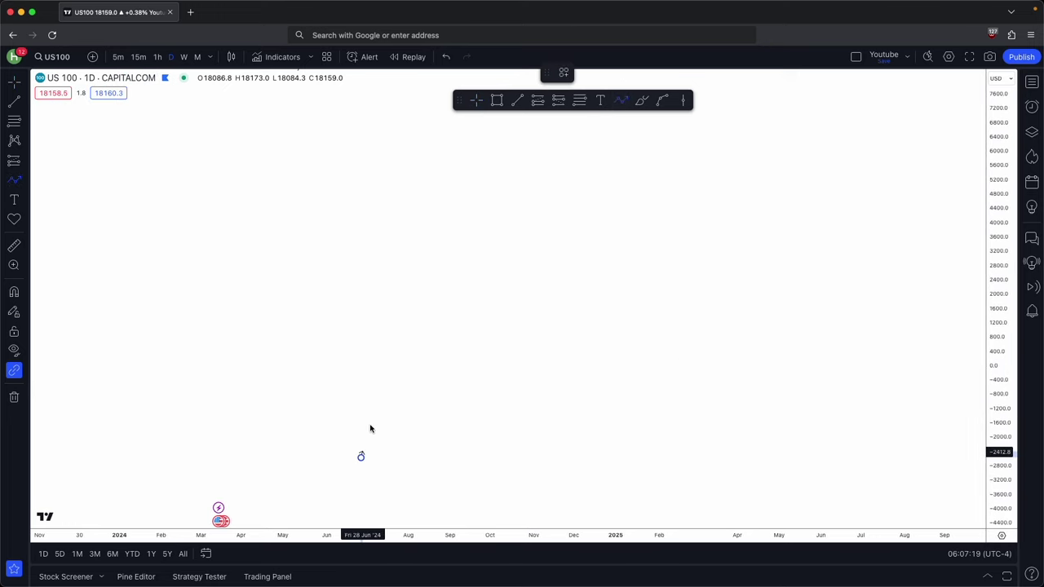
left_click(417, 285)
left_click(503, 357)
left_click(544, 169)
left_click(610, 227)
double_click(664, 84)
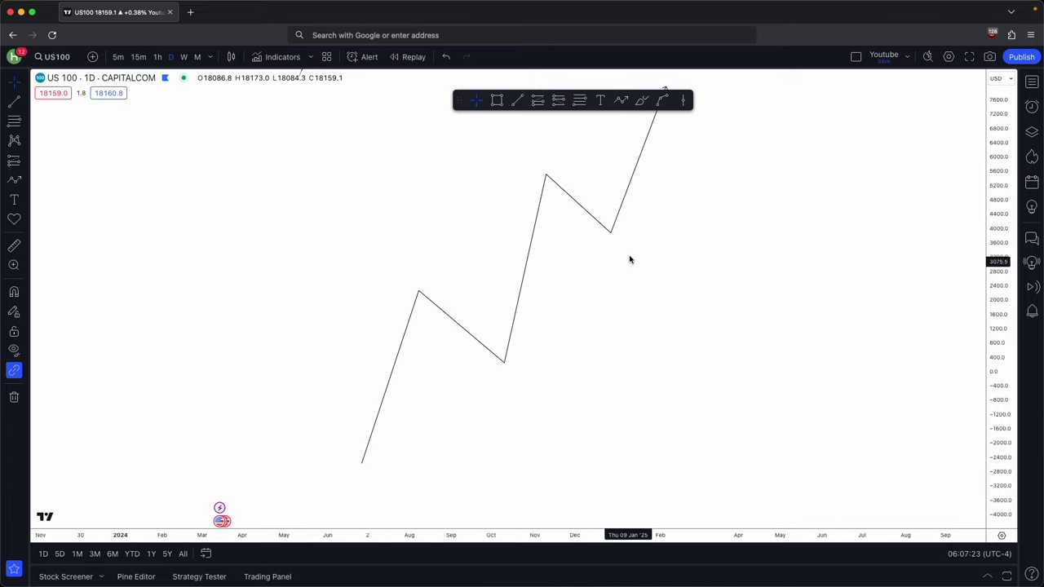
Step: Lower the second path's last swing low to about 3,060 and shift its arrowhead to a later date
left_click_drag(610, 229, 631, 252)
left_click_drag(666, 89, 694, 92)
left_click(722, 135)
Step: Draw a rectangle around the last pullback low from about 2,440 to 3,610, and a horizontal trend line from the first swing high
left_click(533, 283)
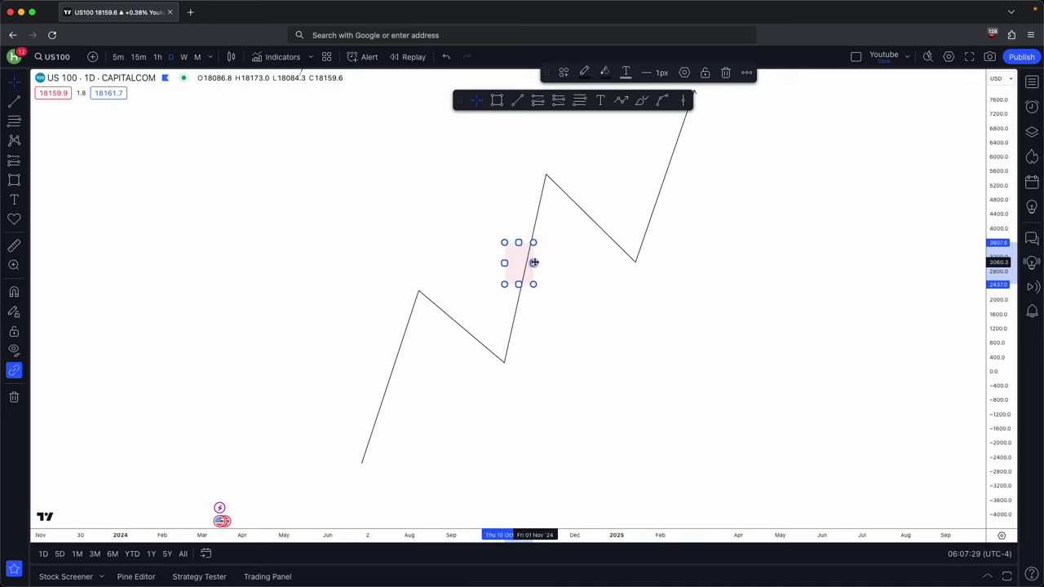
left_click_drag(533, 263, 699, 262)
left_click(517, 100)
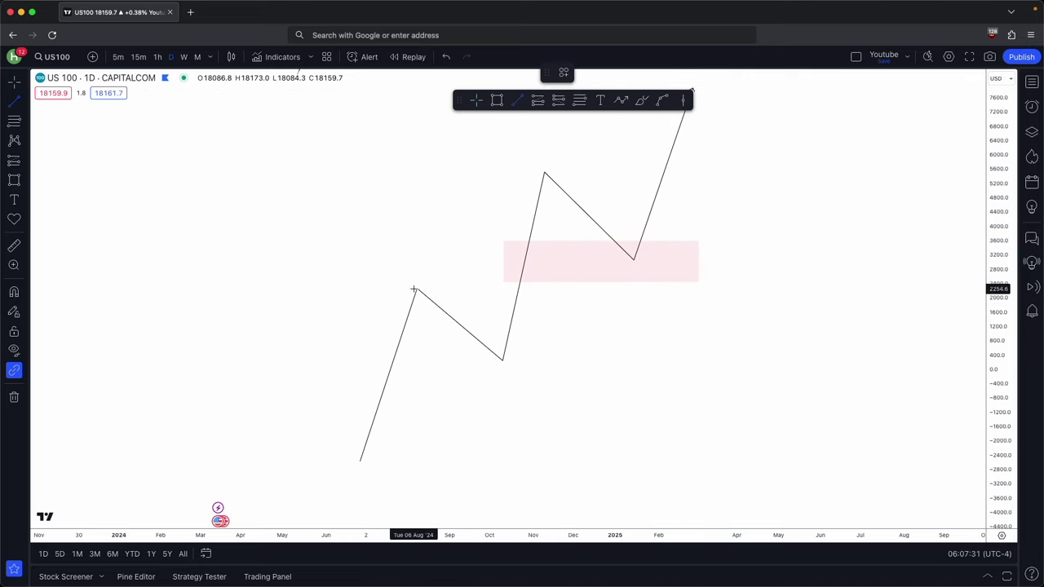
left_click(417, 289)
left_click(508, 289)
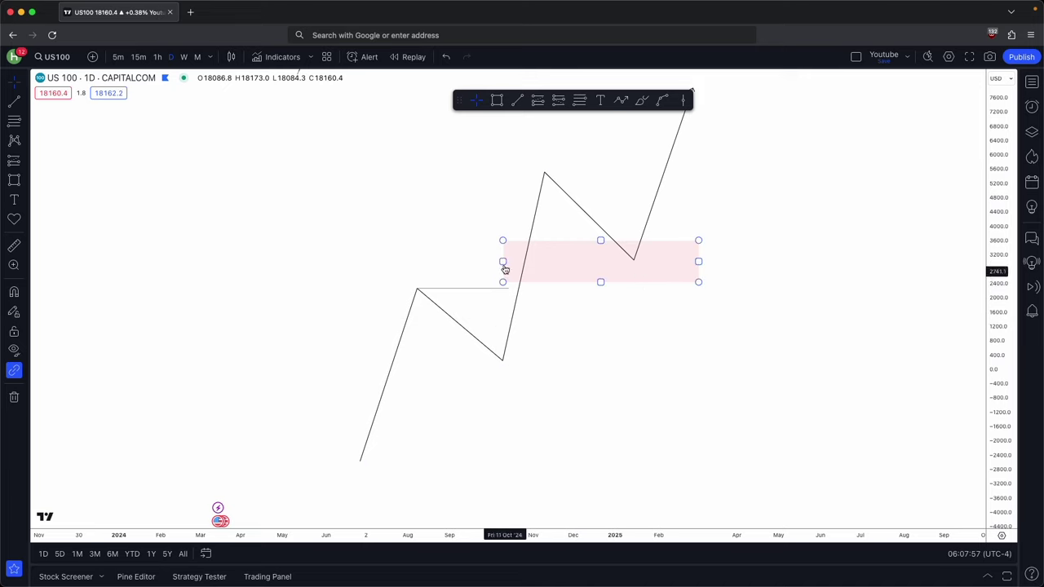
Step: Trim the rectangle's left edge to the rising leg and lower the path's last swing low to about 2,900 inside it
left_click_drag(503, 262, 522, 262)
left_click_drag(506, 226, 440, 225)
left_click_drag(568, 258, 568, 262)
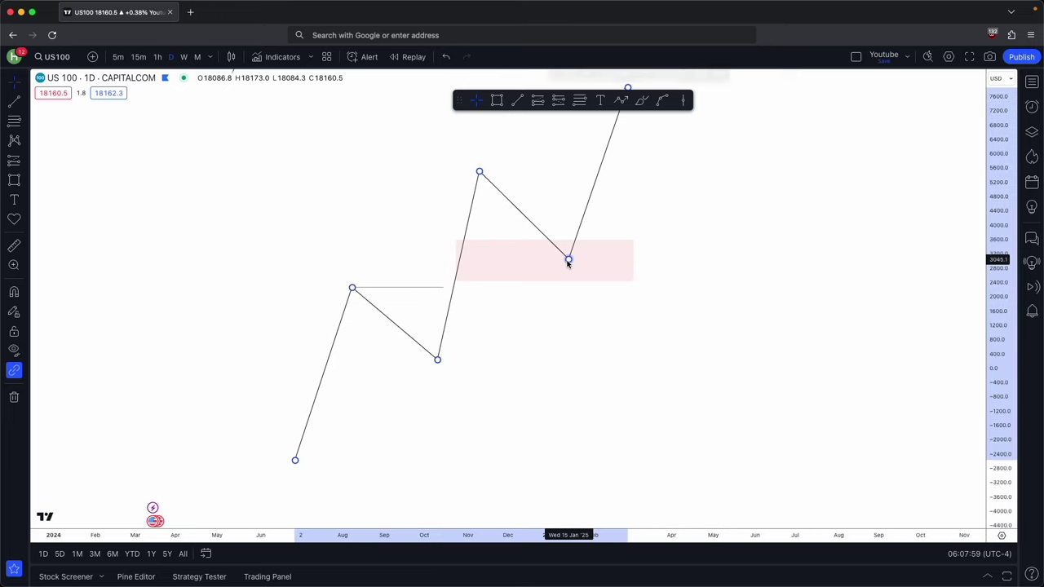
left_click(596, 222)
left_click_drag(596, 222, 594, 234)
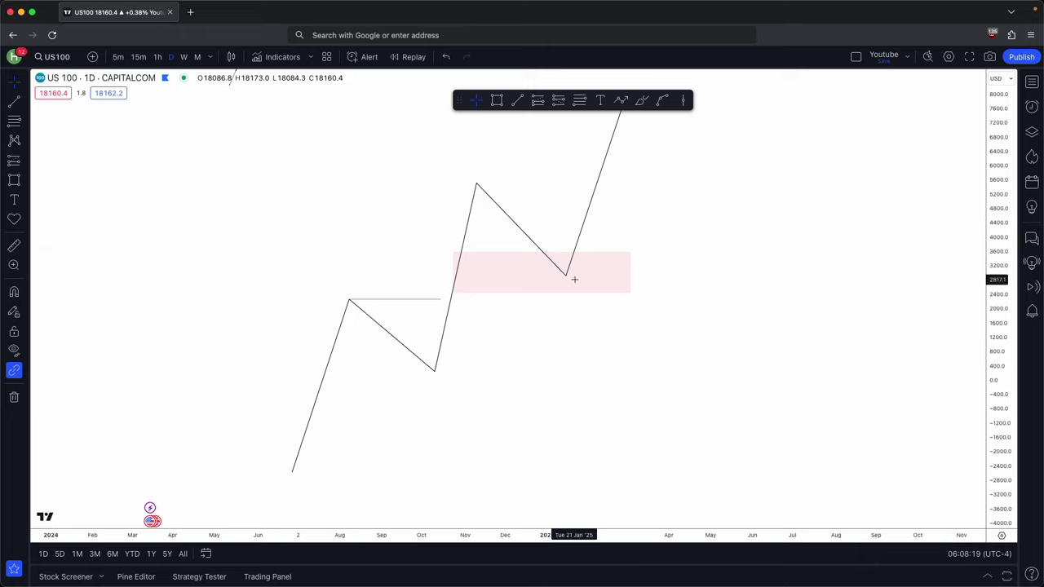
left_click_drag(585, 152, 582, 157)
Step: Draw a short scratch path, set its line colour to red, and delete it
left_click(623, 101)
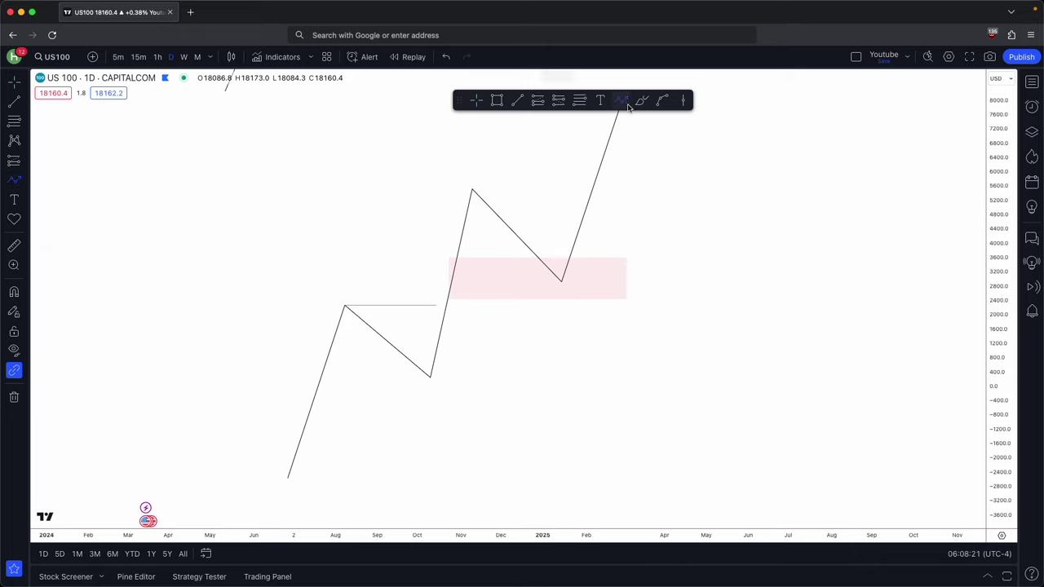
left_click(649, 189)
double_click(682, 231)
left_click(583, 72)
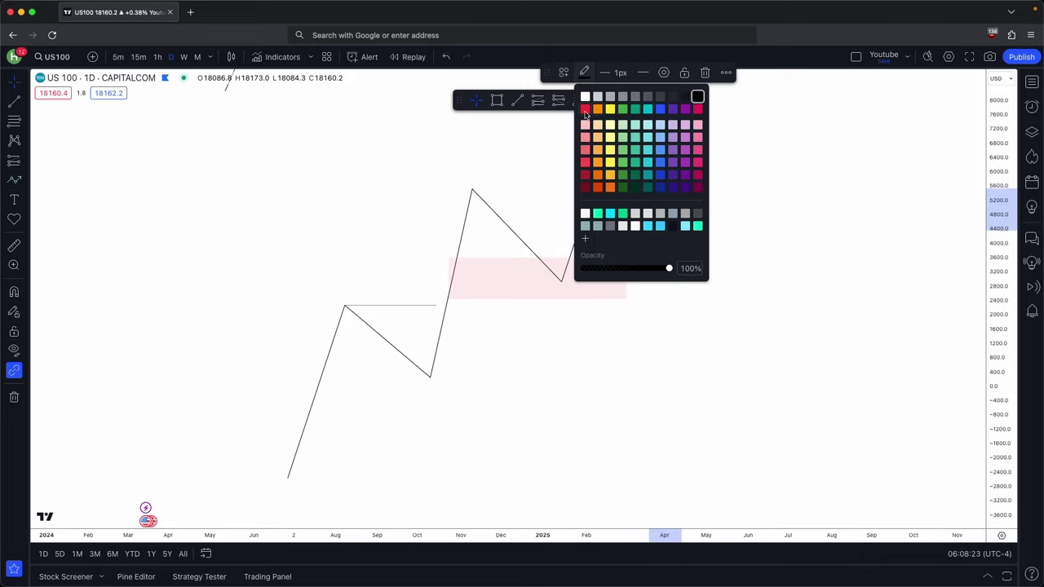
left_click(584, 72)
left_click(704, 72)
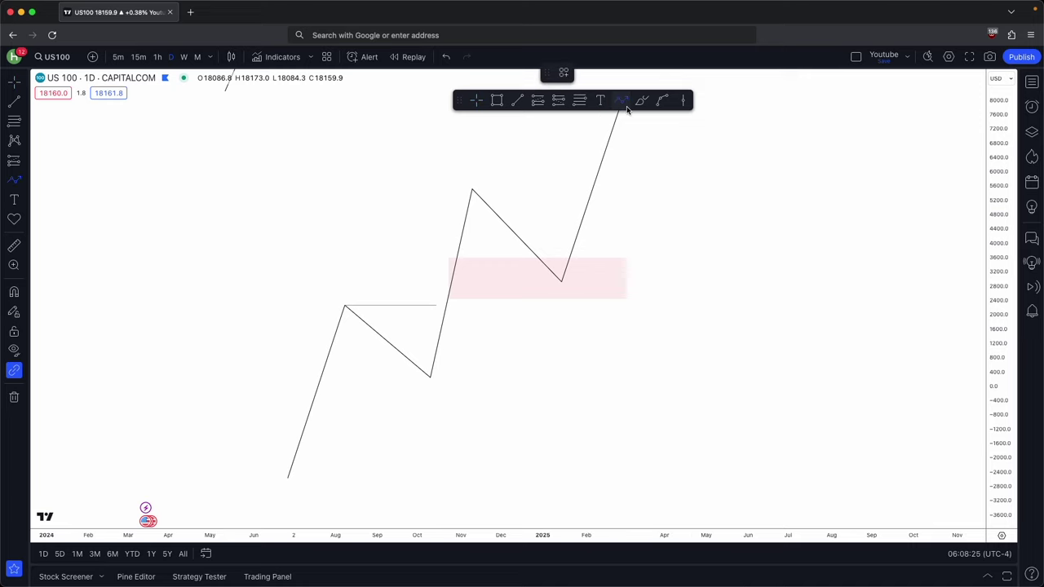
Step: Draw a red falling zigzag path with lower highs and lower lows along the pullback leg into the rectangle
left_click(504, 209)
left_click(516, 245)
left_click(532, 222)
left_click(538, 266)
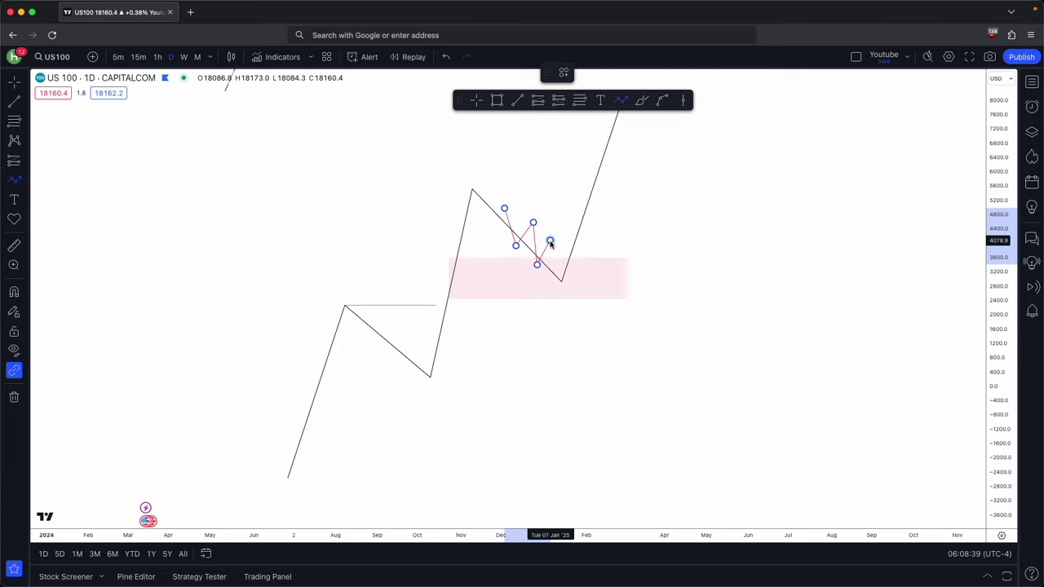
left_click(551, 242)
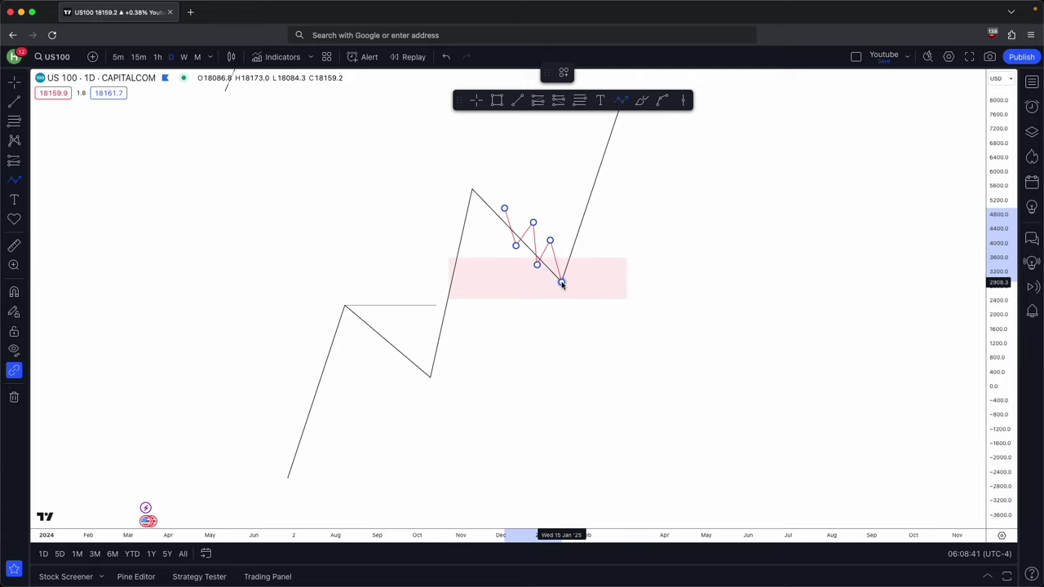
left_click(562, 283)
Step: Draw a red path from the pullback's low that rises, dips briefly, and continues upward beside the final leg
left_click(564, 284)
left_click(572, 243)
left_click(586, 254)
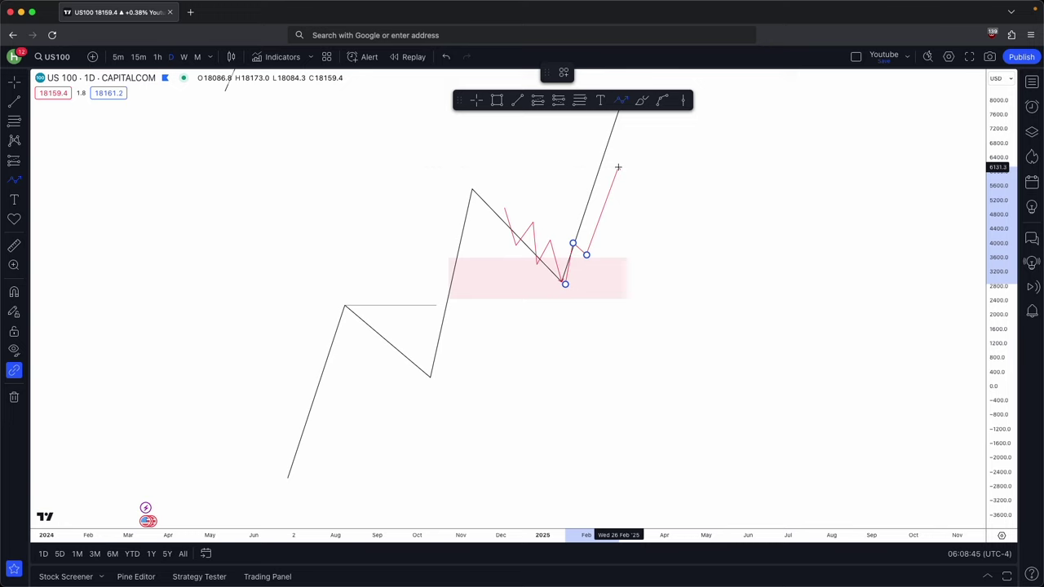
double_click(618, 156)
Step: Draw a short horizontal trend line from the red zigzag's low near 3,400 and a freehand brush loop around that low and the final one
left_click_drag(659, 187, 682, 212)
scroll(841, 283, "up", 2)
left_click_drag(1002, 382, 1002, 254)
scroll(878, 255, "up", 1)
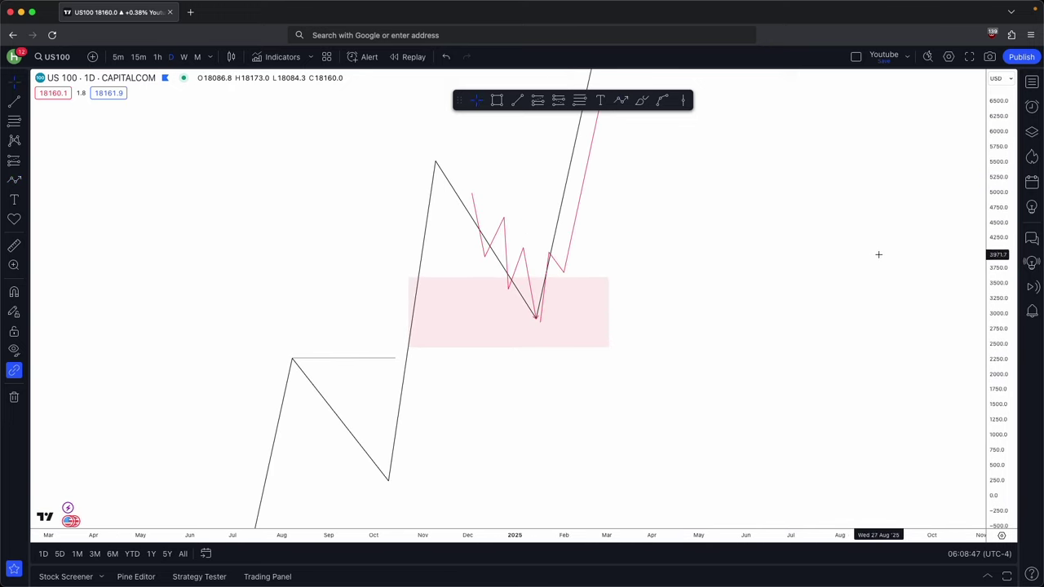
left_click(517, 99)
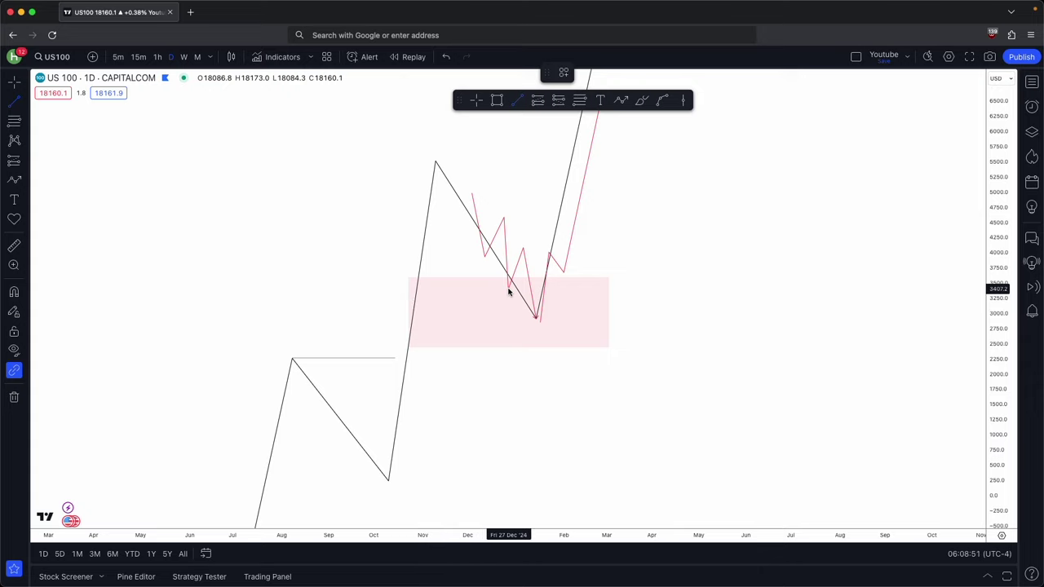
left_click(509, 291)
left_click(526, 291)
scroll(750, 275, "up", 5)
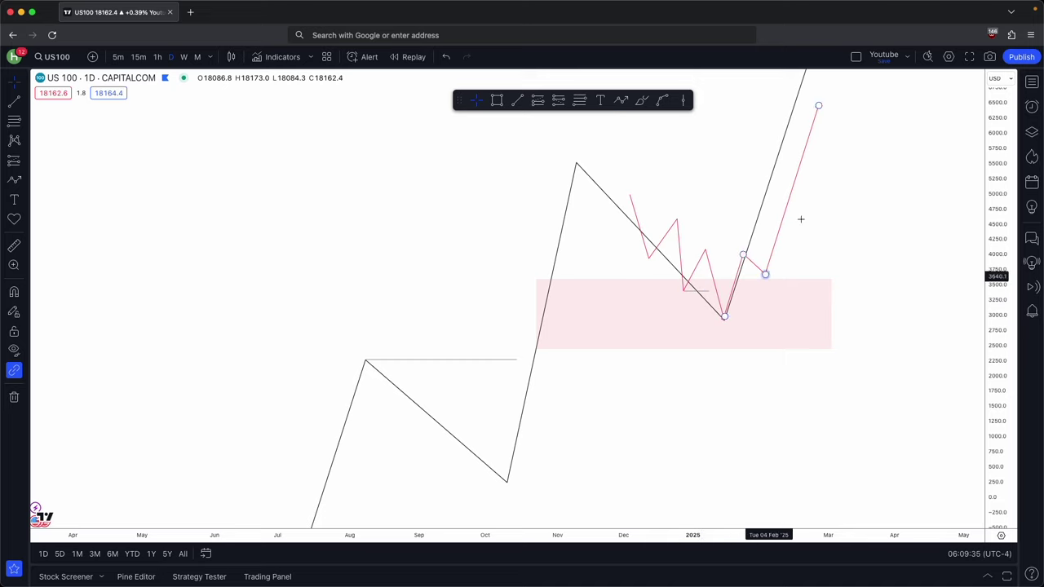
mouse_move(694, 242)
left_mouse_down()
mouse_move(673, 299)
mouse_move(738, 306)
mouse_move(700, 242)
left_mouse_up()
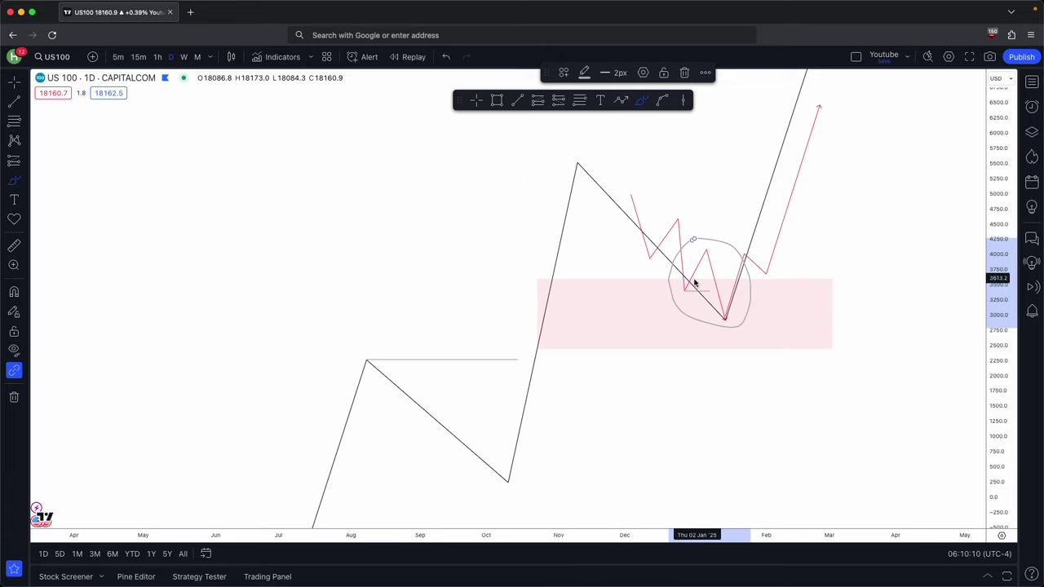
Step: Examine the daily US100 uptrend from the October 2023 low to the latest replay candle
left_click_drag(1009, 254, 1013, 450)
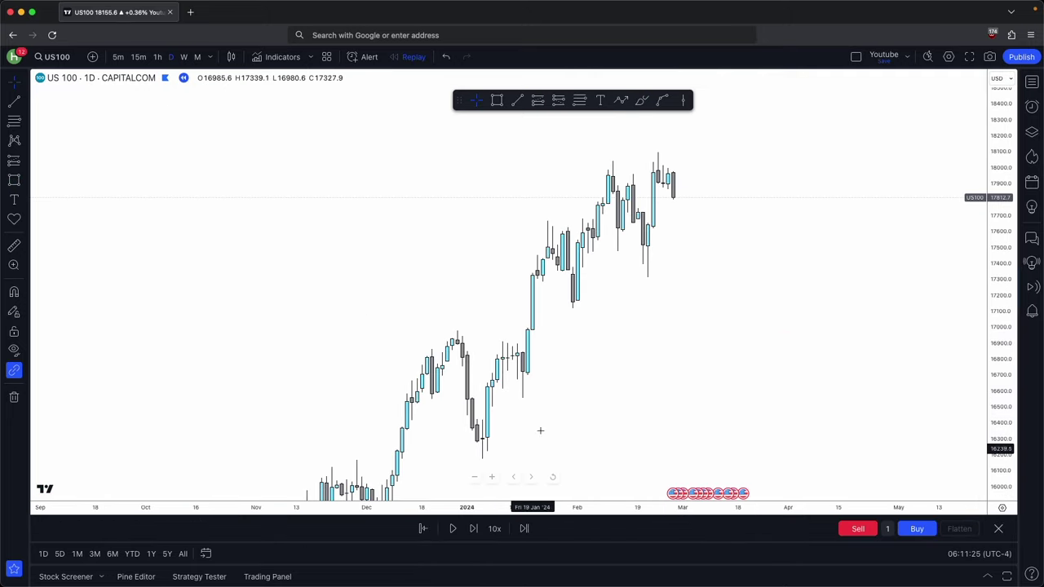
left_click_drag(545, 406, 544, 328)
left_click_drag(999, 318, 1000, 408)
scroll(853, 342, "down", 4)
left_click_drag(853, 342, 775, 328)
left_click_drag(465, 238, 453, 208)
left_click_drag(1000, 263, 1000, 333)
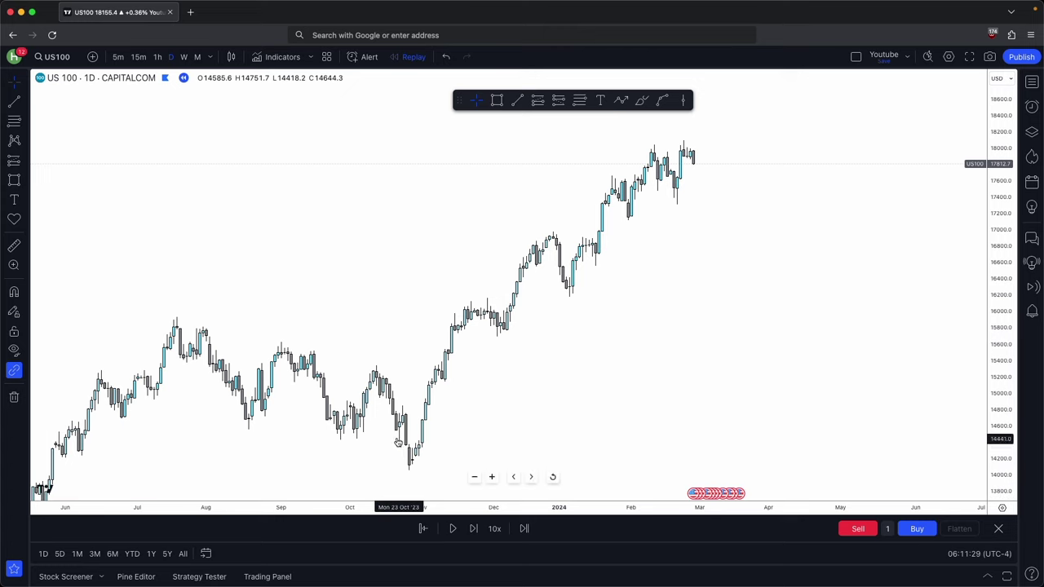
Step: Draw a path through the daily swing highs and lows from the late October 2023 low to the February 2024 high, and delete it
left_click(622, 101)
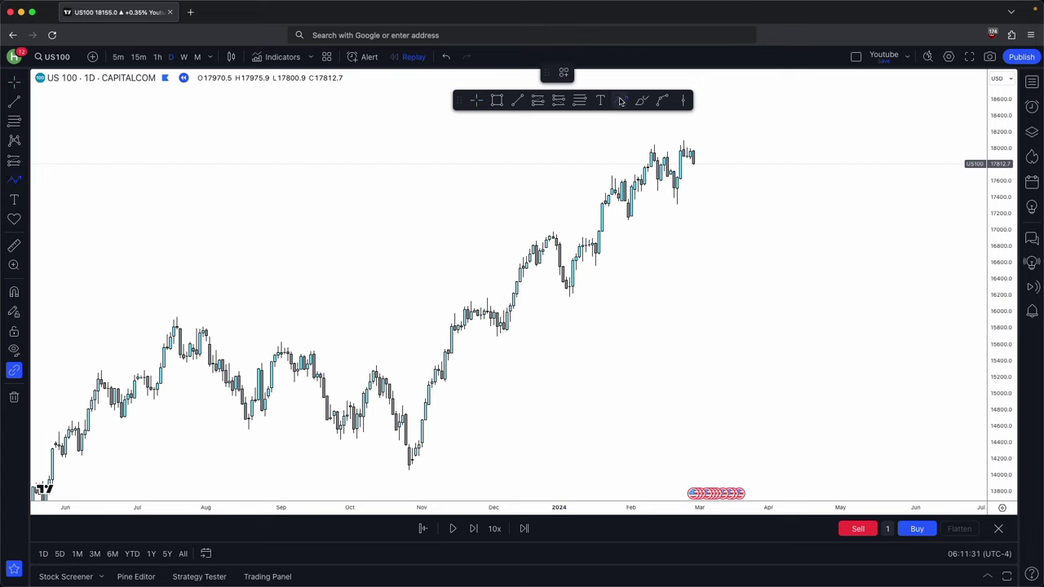
left_click(406, 463)
left_click(467, 302)
left_click(503, 329)
left_click(553, 229)
left_click(582, 286)
left_click(618, 174)
left_click(661, 214)
double_click(684, 132)
left_click(700, 71)
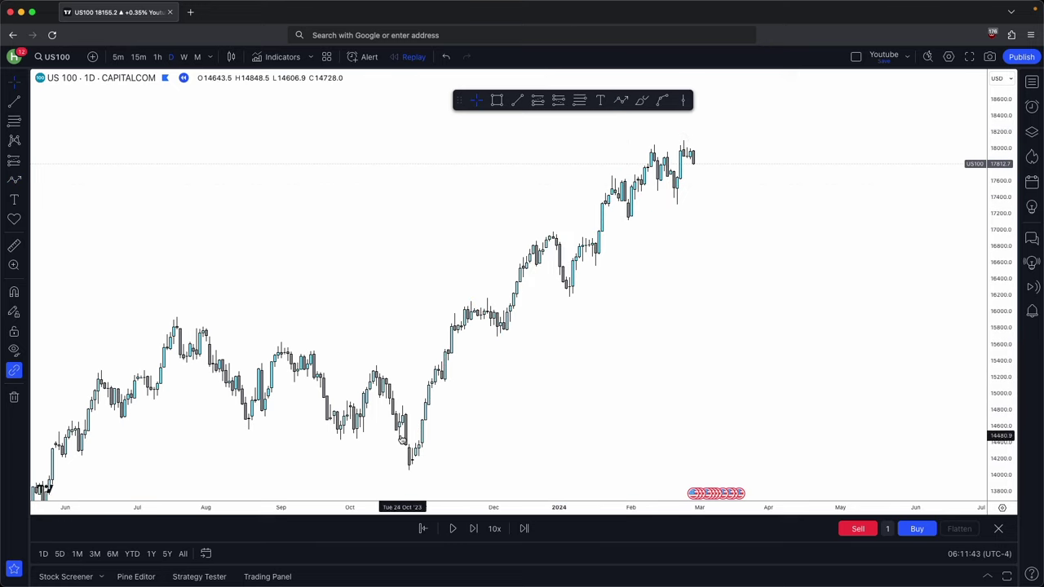
Step: Draw a horizontal trend line from the 13 February low to 27 February and a small rectangle around the wicks beneath it
scroll(587, 392, "up", 3)
left_click_drag(992, 437, 992, 102)
left_click_drag(730, 285, 1011, 438)
scroll(948, 342, "up", 3)
left_click_drag(737, 310, 754, 362)
scroll(754, 363, "up", 3)
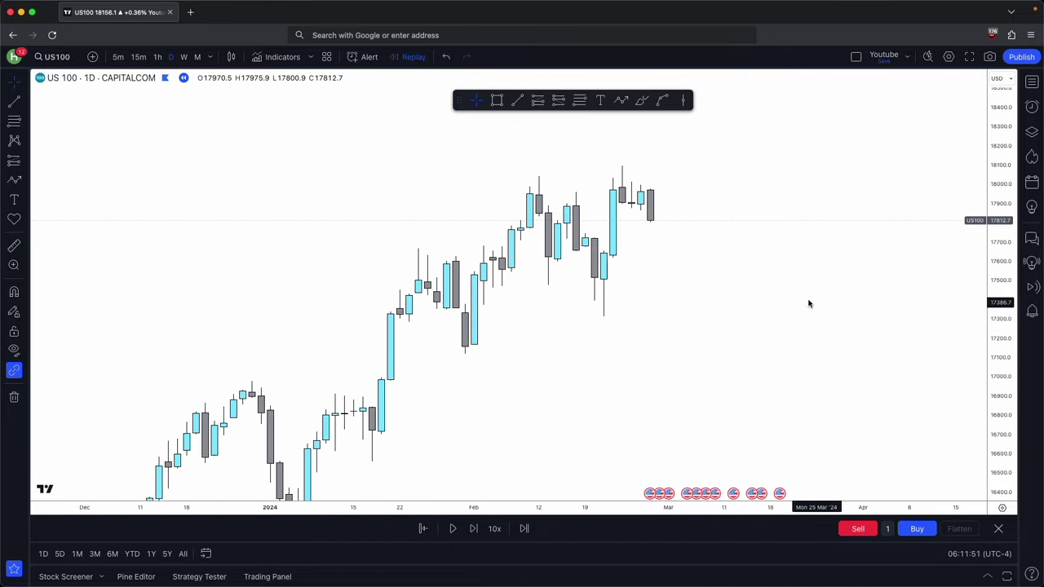
left_click(548, 286)
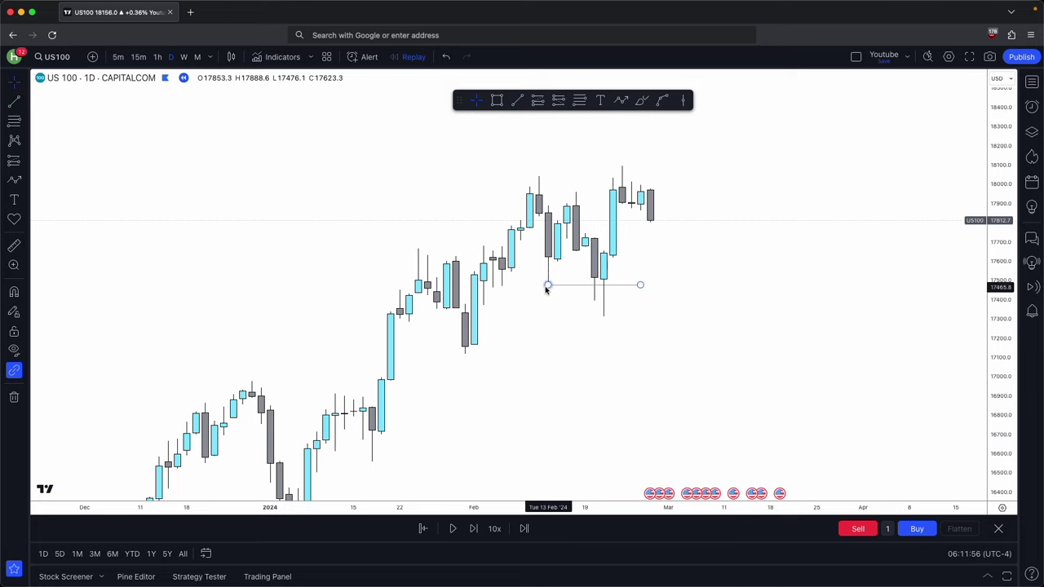
left_click(501, 101)
left_click_drag(576, 292, 622, 320)
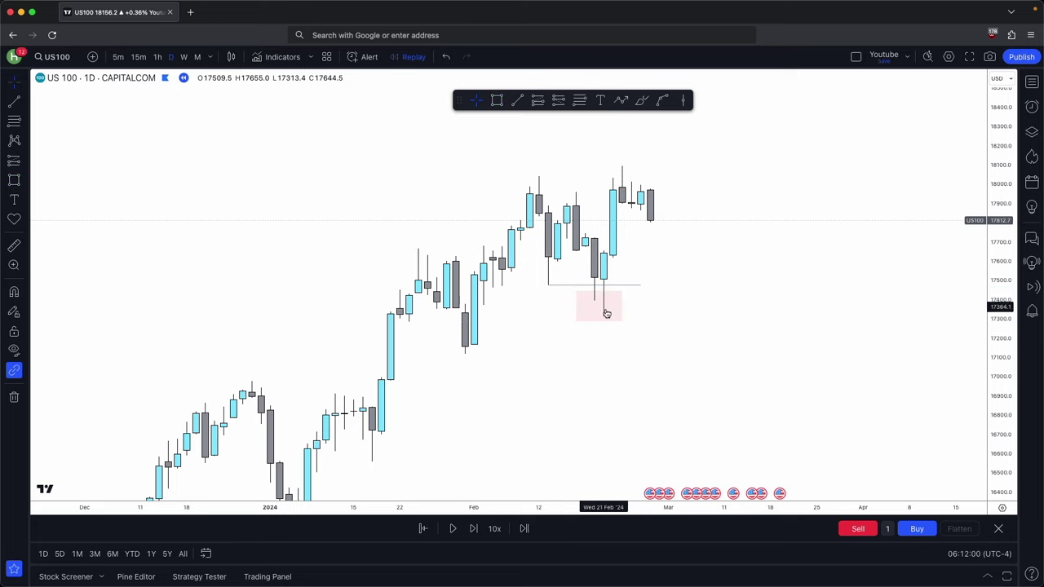
Step: Select the horizontal line and the small rectangle beneath the February lows together and delete them
left_click_drag(706, 387, 563, 269)
left_click(636, 431)
left_click_drag(707, 383, 352, 170)
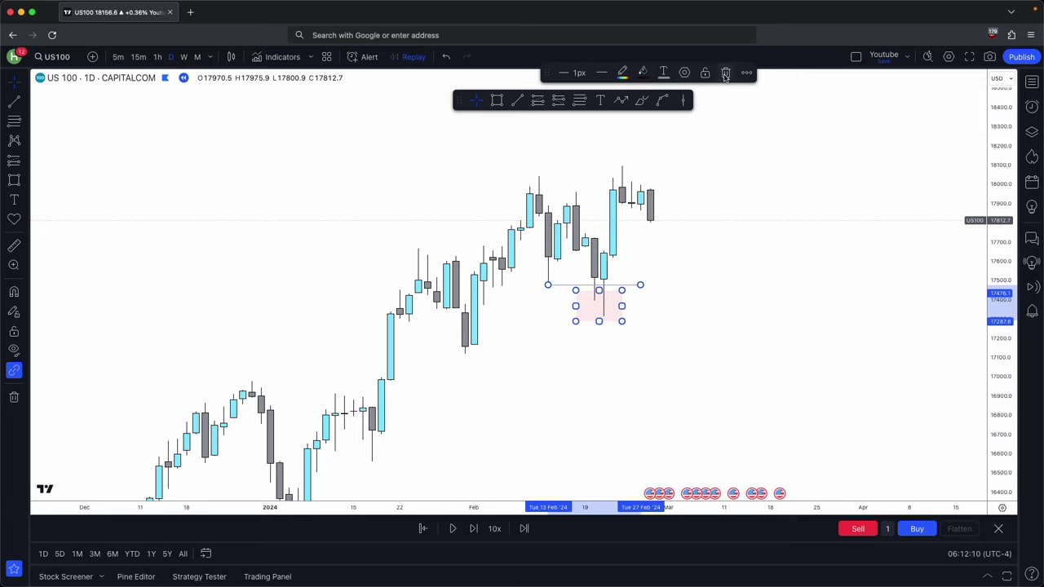
left_click(703, 342)
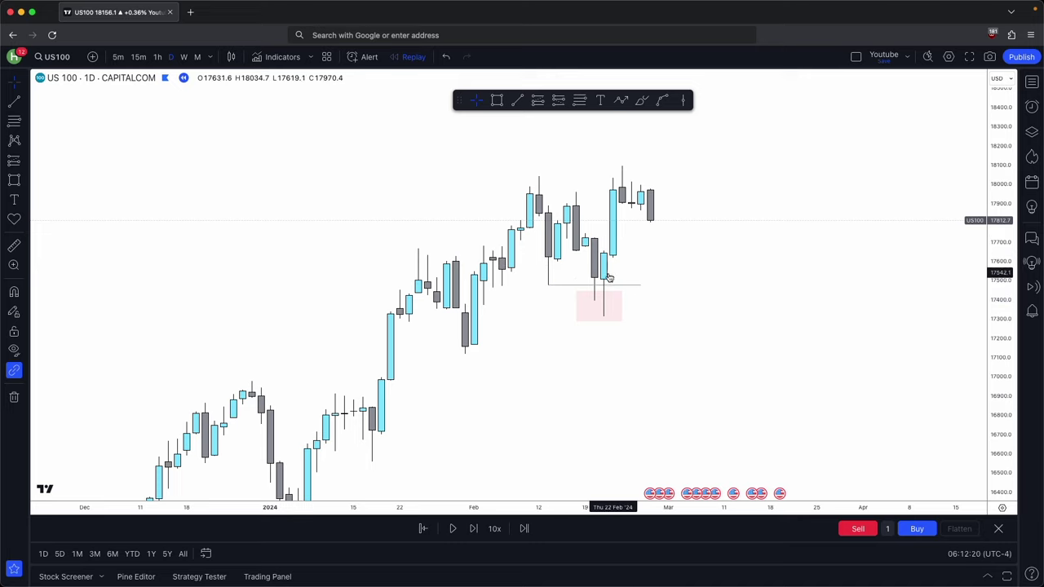
left_click(607, 310)
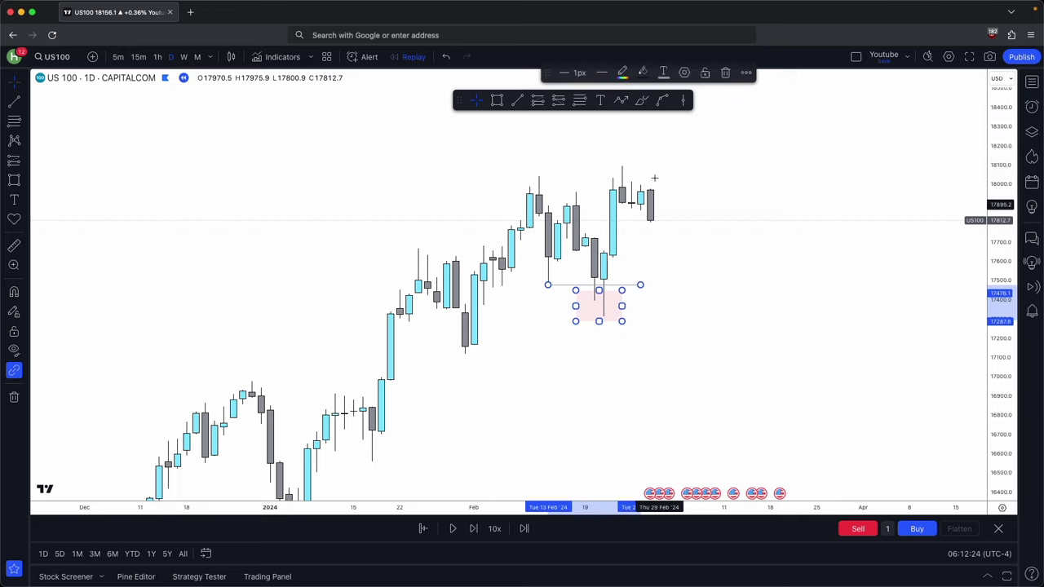
left_click(725, 72)
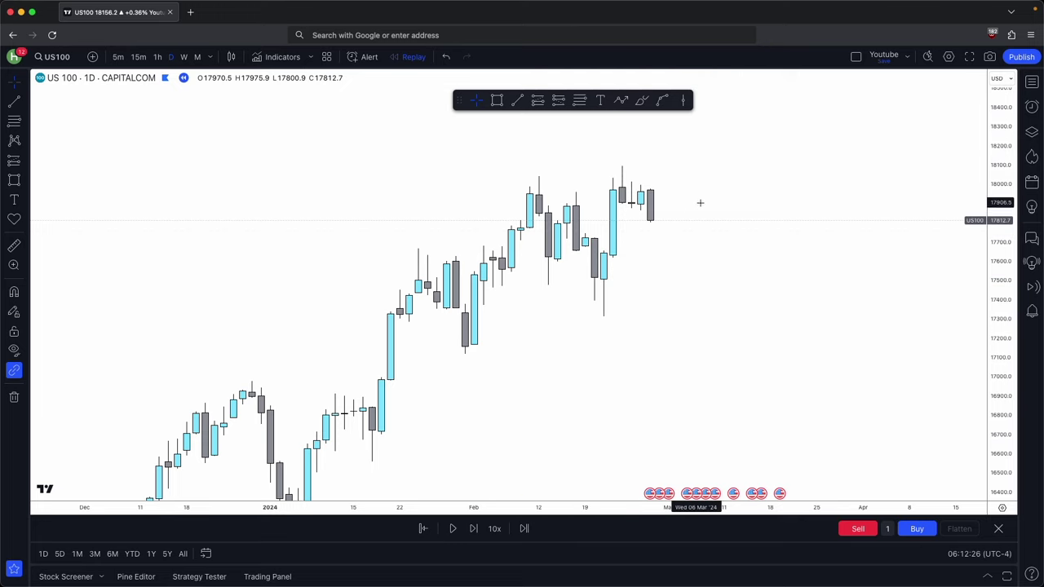
Step: Draw a rectangle from the 21 February candle to mid-March, spanning about 17,650 to 17,900
scroll(699, 203, "right", 2)
scroll(952, 320, "right", 2)
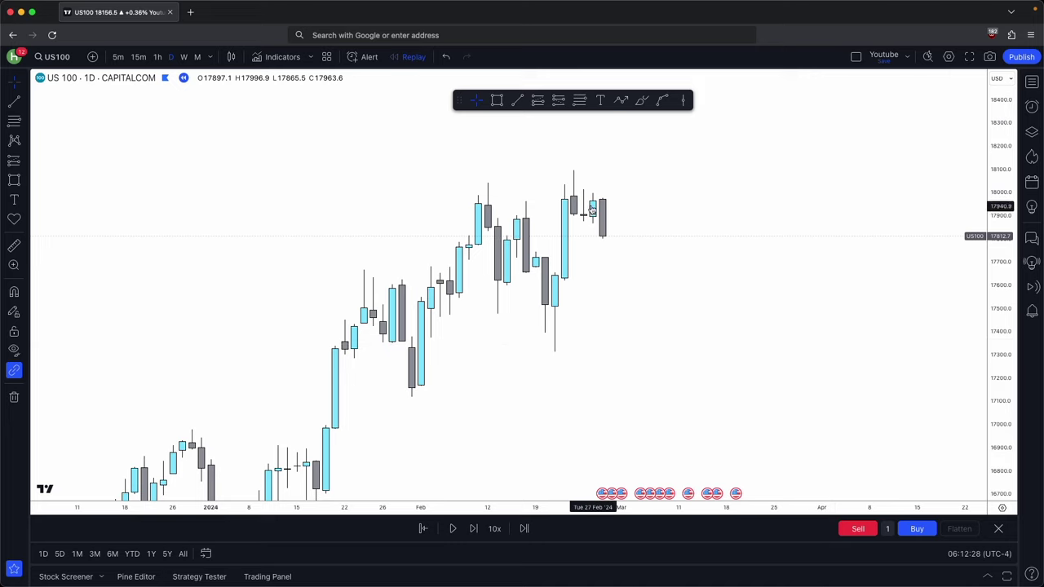
left_click(499, 99)
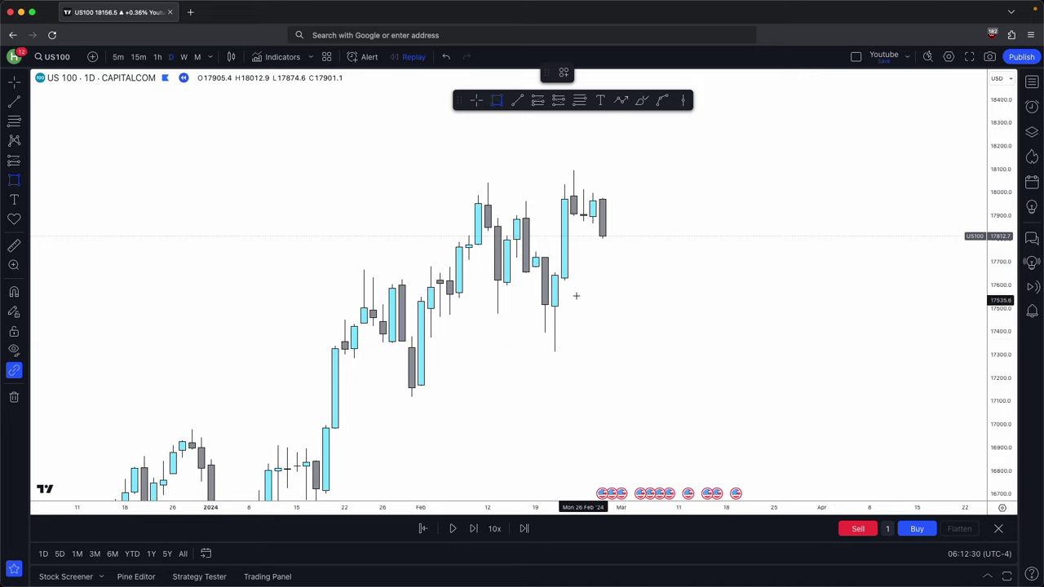
mouse_move(555, 272)
left_mouse_down()
mouse_move(573, 215)
mouse_move(725, 243)
left_mouse_up()
left_click(715, 399)
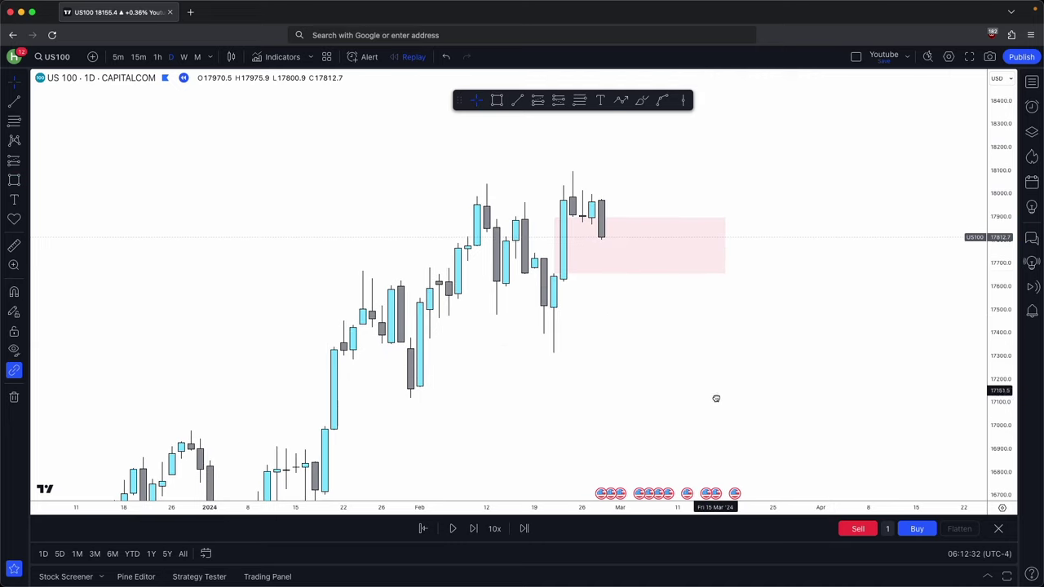
left_click_drag(715, 398, 707, 428)
Step: Draw a red projected path from about 17,790 inside the rectangle that rises, dips and rises again to about 18,360, and delete it
left_click(621, 99)
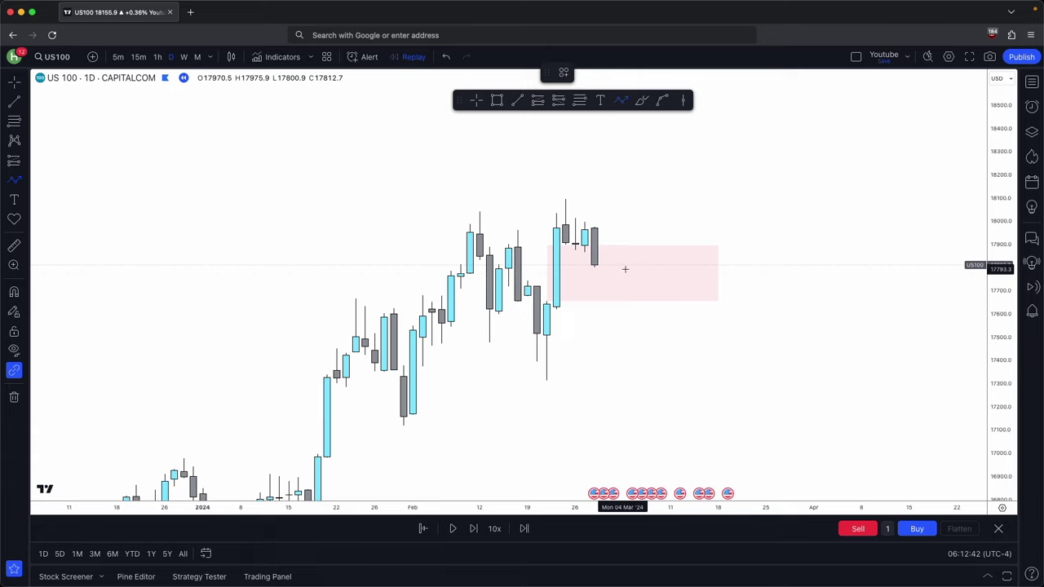
left_click(622, 268)
left_click(642, 189)
left_click(671, 219)
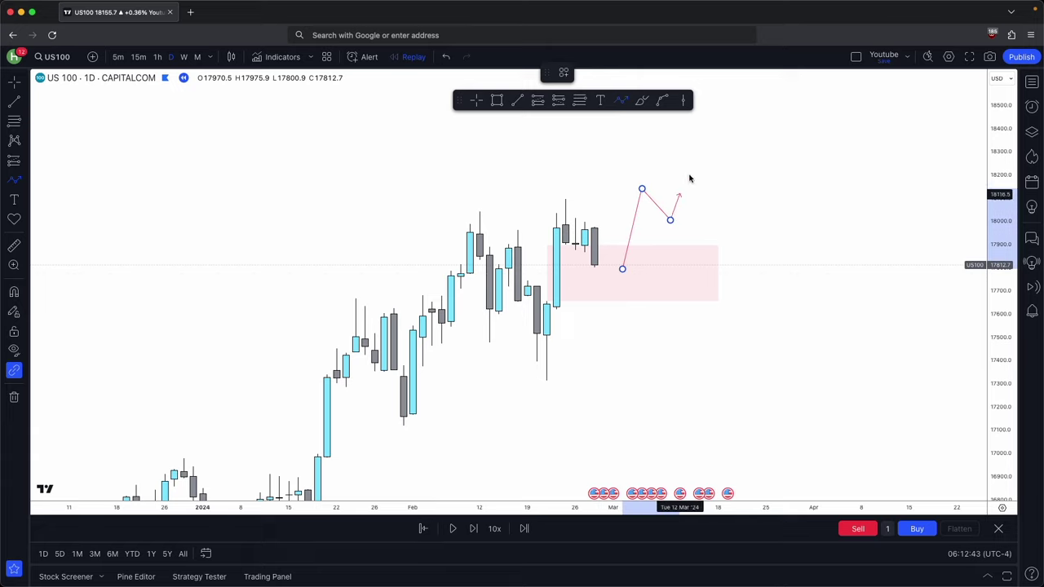
double_click(708, 137)
left_click_drag(999, 272, 999, 455)
scroll(922, 457, "down", 5)
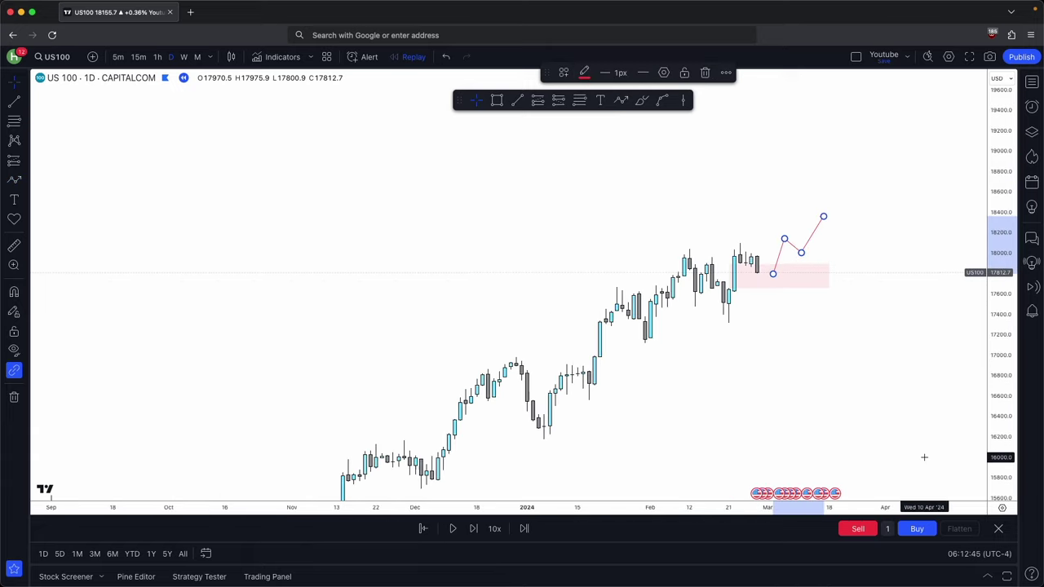
left_click_drag(557, 420, 494, 403)
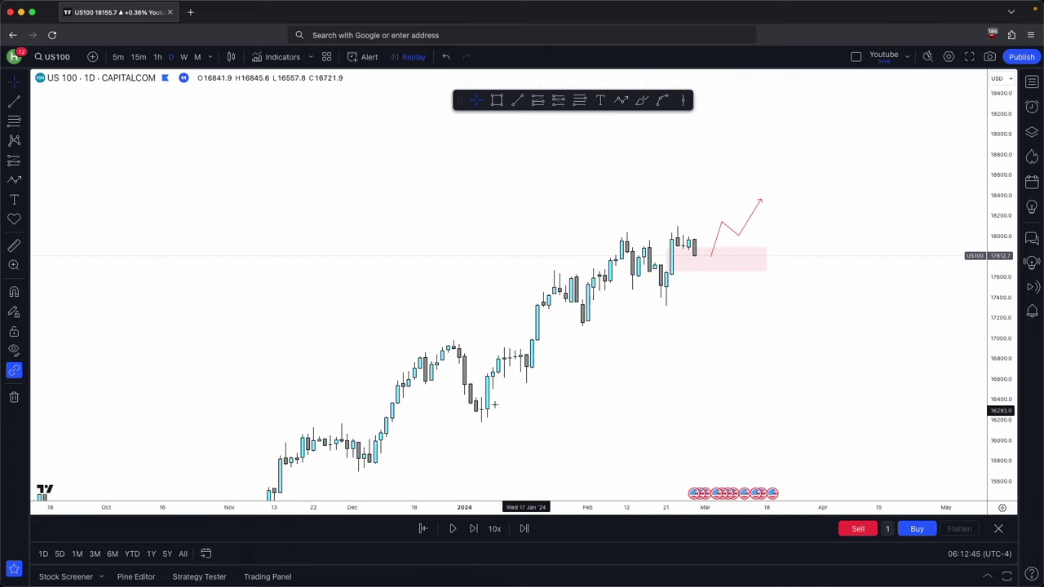
left_click(744, 227)
left_click(706, 72)
Step: Draw a horizontal trend line from the 12 February high at about 18,042 to the rising candle that breaks it
scroll(850, 333, "up", 5)
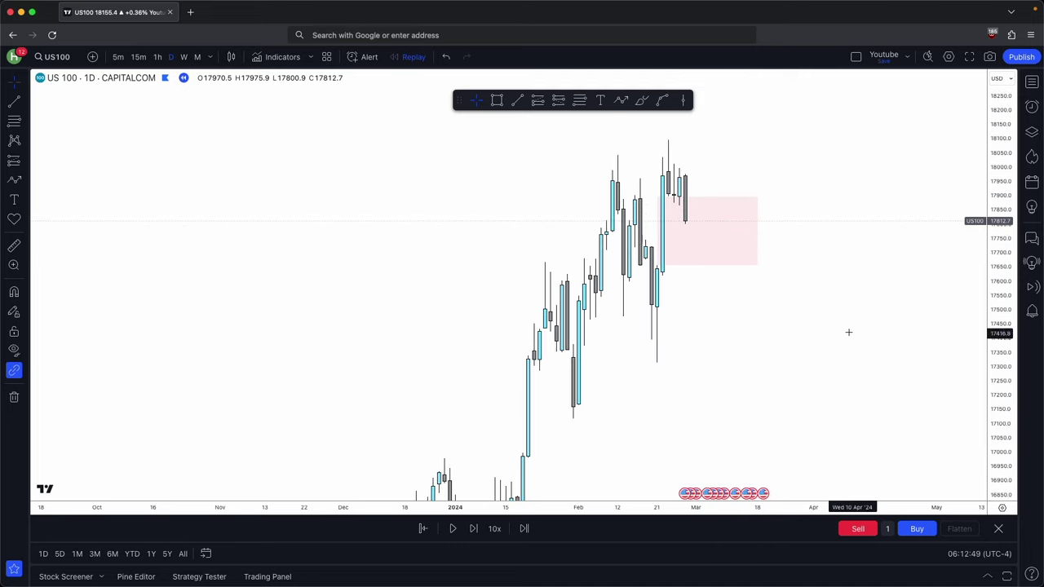
scroll(845, 352, "up", 3)
left_click(517, 99)
left_click_drag(398, 179, 474, 180)
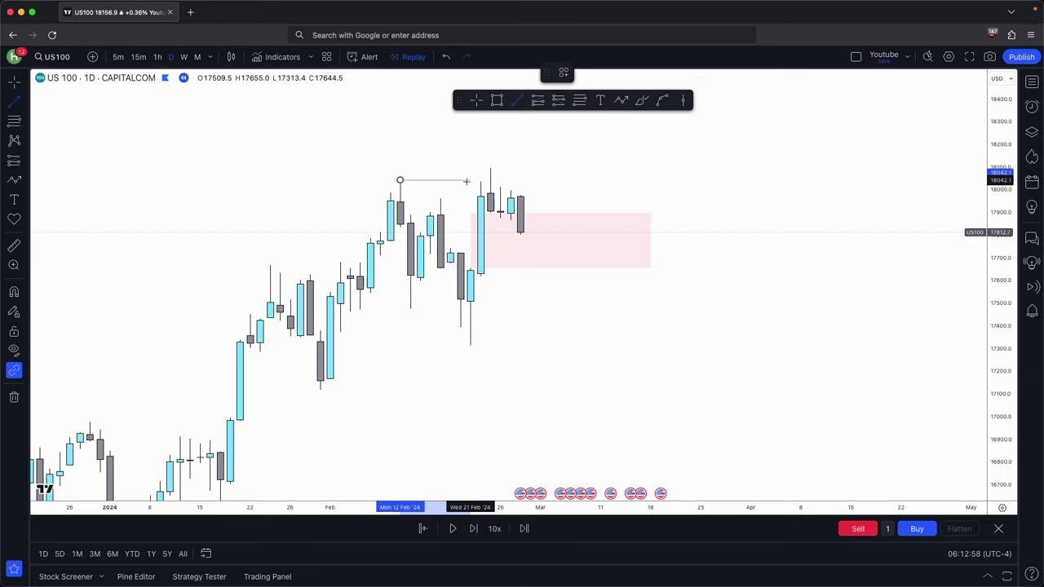
scroll(522, 163, "left", 3)
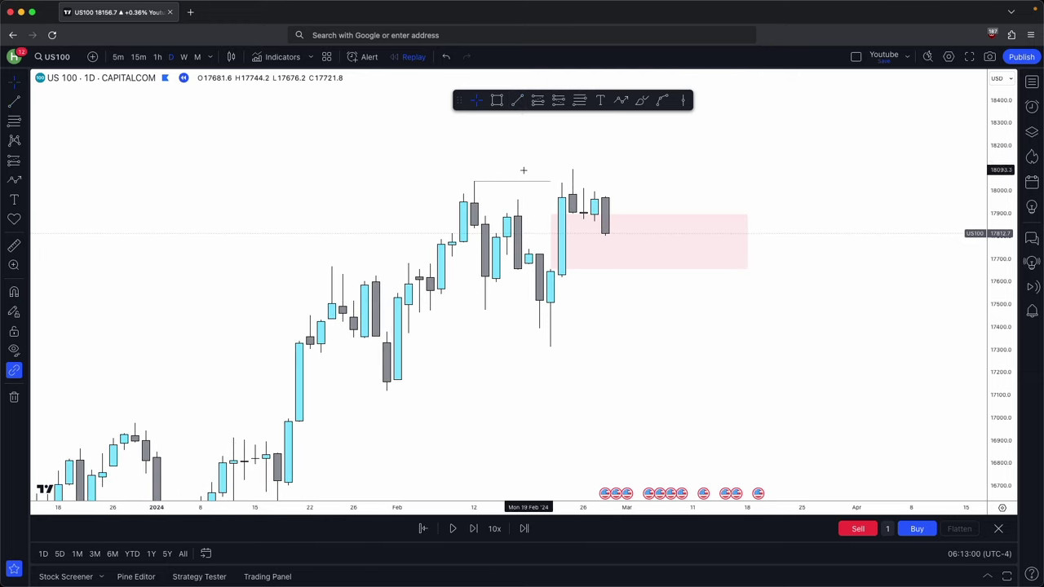
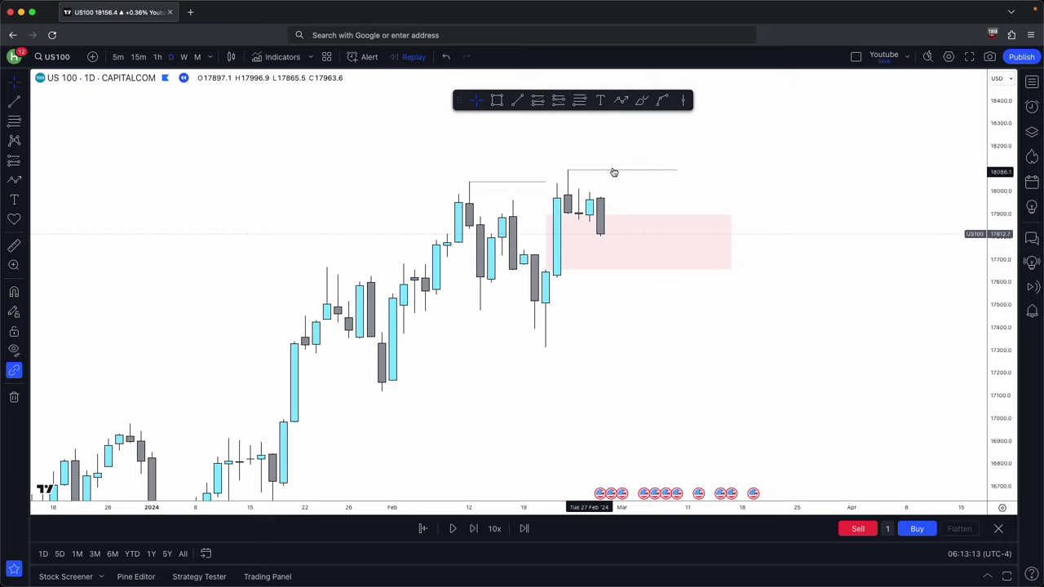
Step: Switch the chart to the 1-hour timeframe and advance the replay to the 29 February candle that dips below the last low
left_click(159, 57)
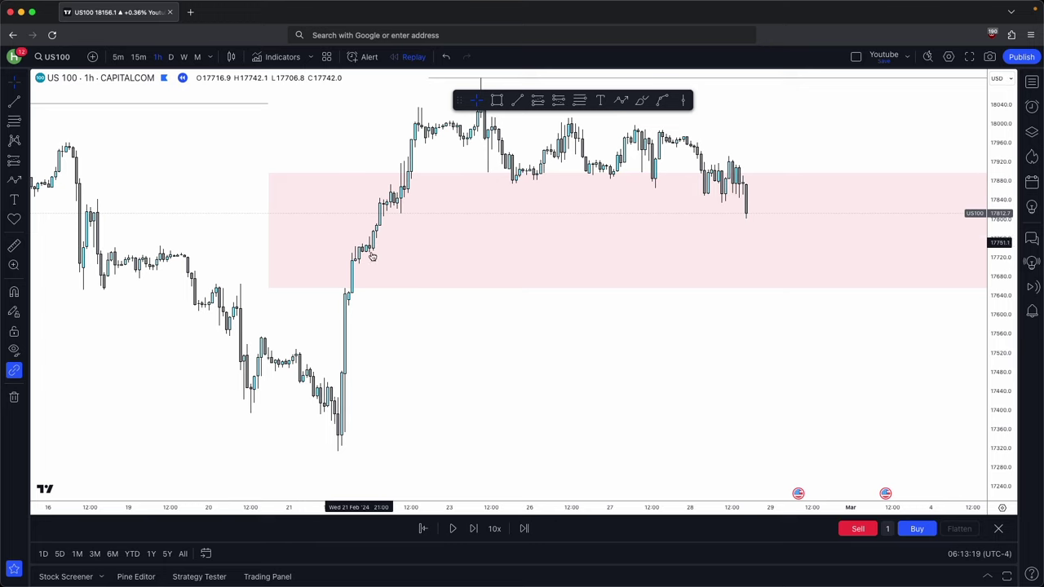
left_click(473, 529)
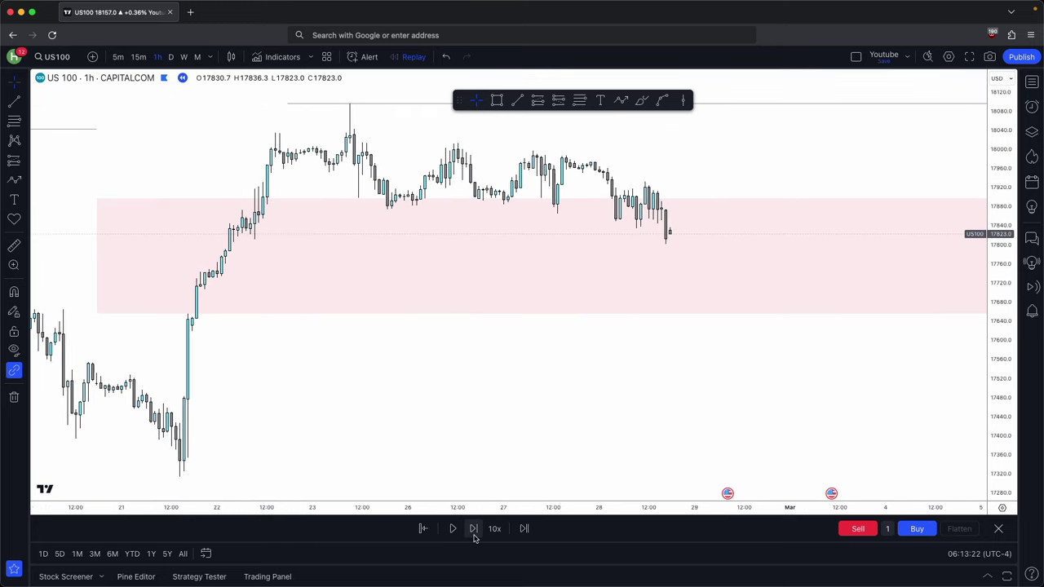
left_click(473, 529)
left_click(473, 529)
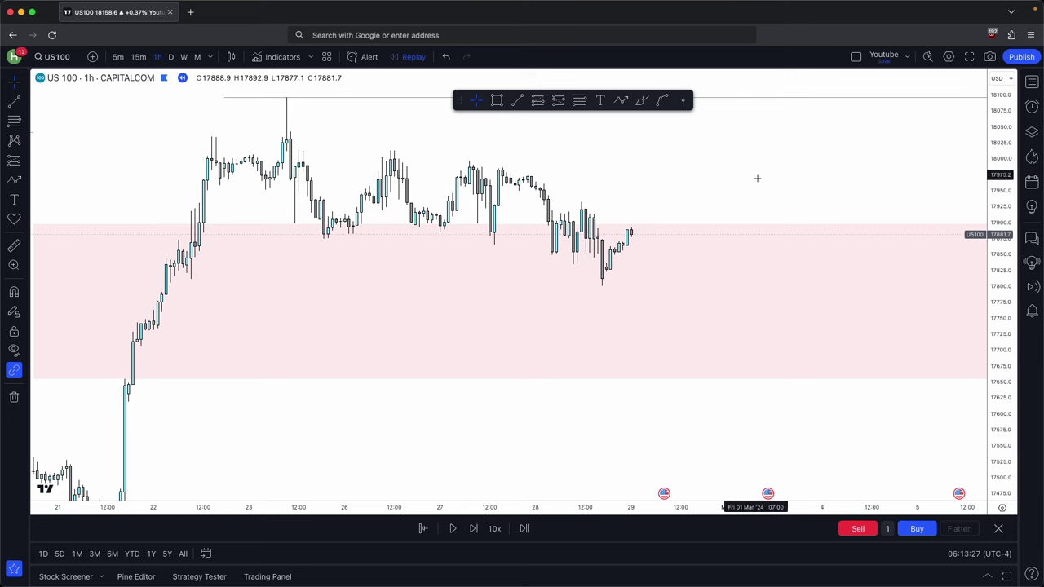
left_click(473, 528)
left_click(472, 528)
left_click(473, 528)
Step: Draw a horizontal trend line from the 28 February hourly low at 17,800.9 to just past the latest candle
key("alt+t")
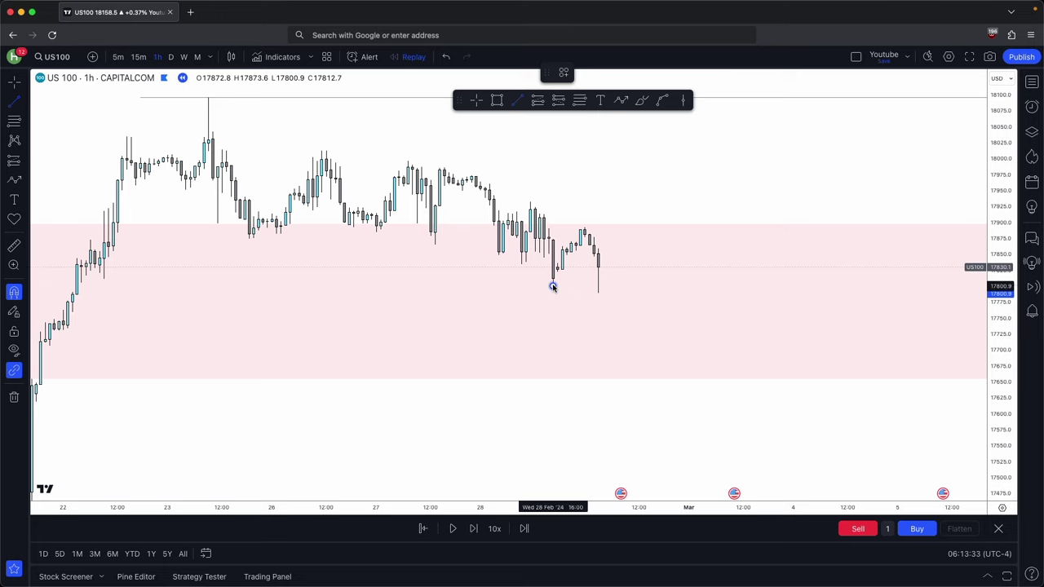
left_click_drag(552, 286, 611, 289)
scroll(661, 245, "up", 2)
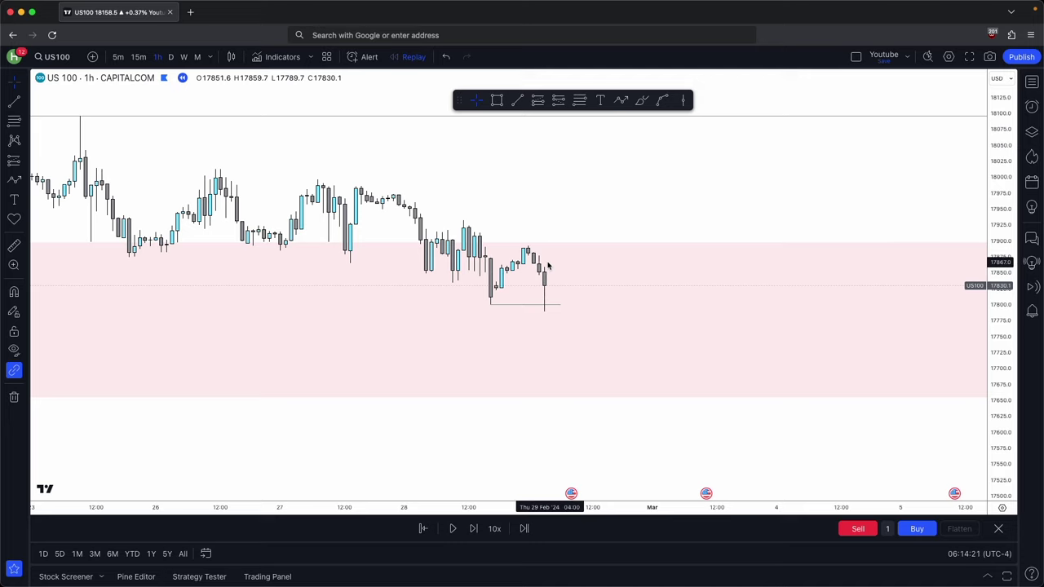
Step: Draw a projected path from about 17,850 up to 17,975, down to 17,900 and up near 18,090, and delete it
left_click_drag(603, 226, 631, 240)
scroll(631, 240, "up", 1)
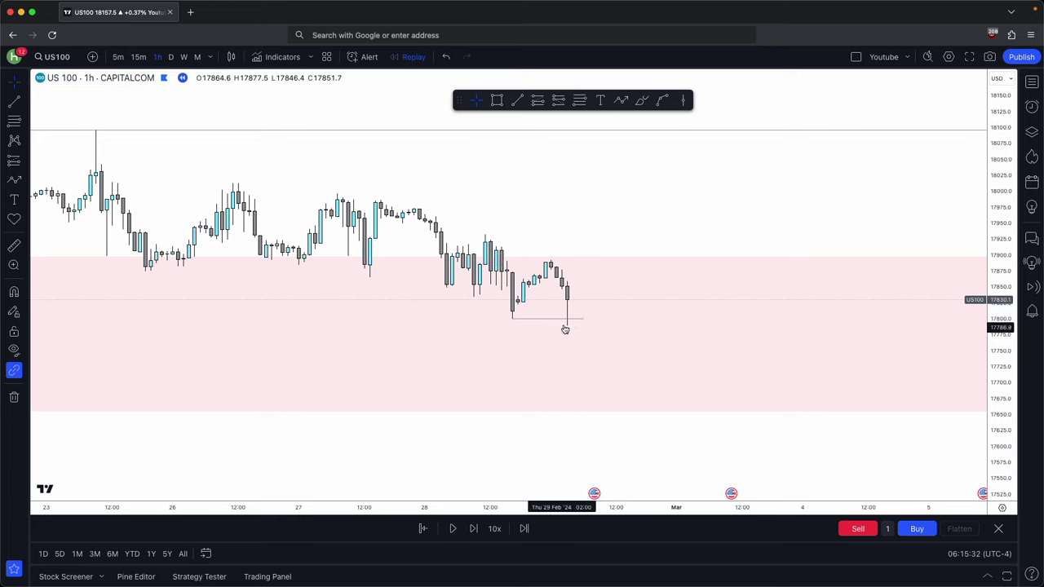
left_click(620, 100)
left_click(588, 286)
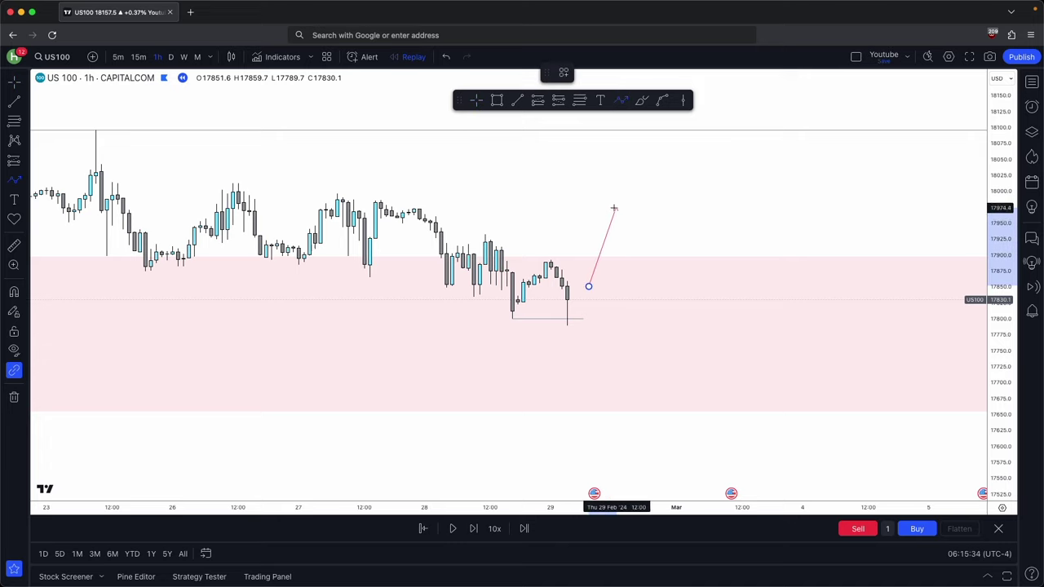
left_click(616, 208)
left_click(649, 255)
left_click(691, 136)
left_click(704, 74)
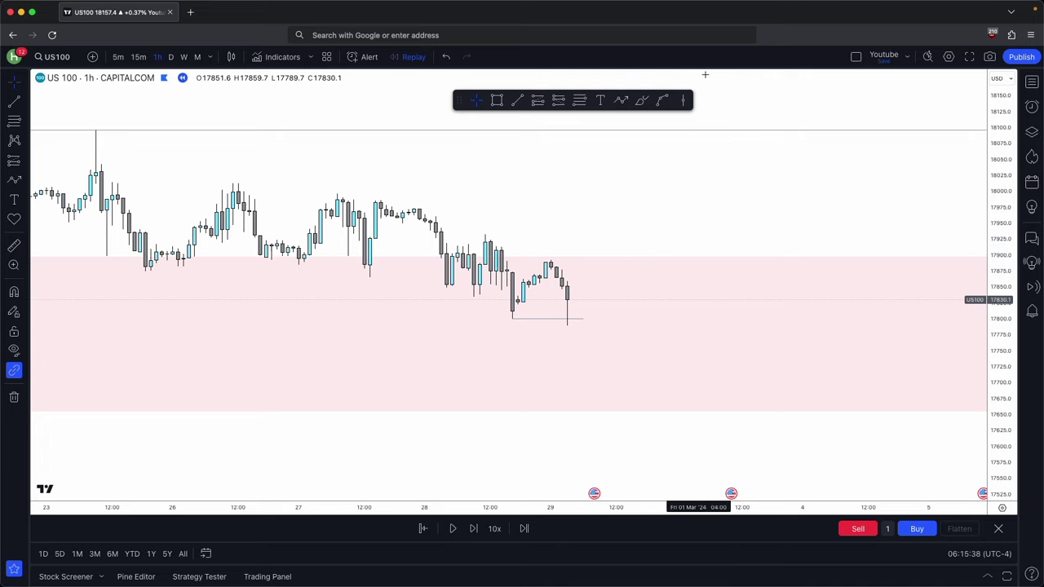
Step: Advance the 1-hour replay past the low sweep to the 29 February candles that rally above 18,000
left_click(473, 528)
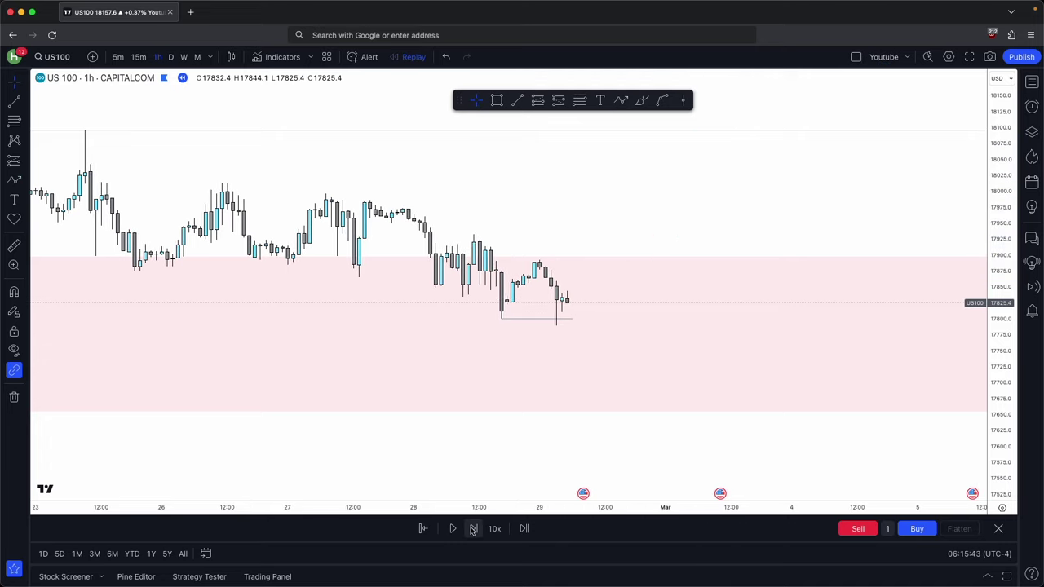
left_click(473, 528)
left_click(473, 528)
left_click_drag(595, 321, 604, 323)
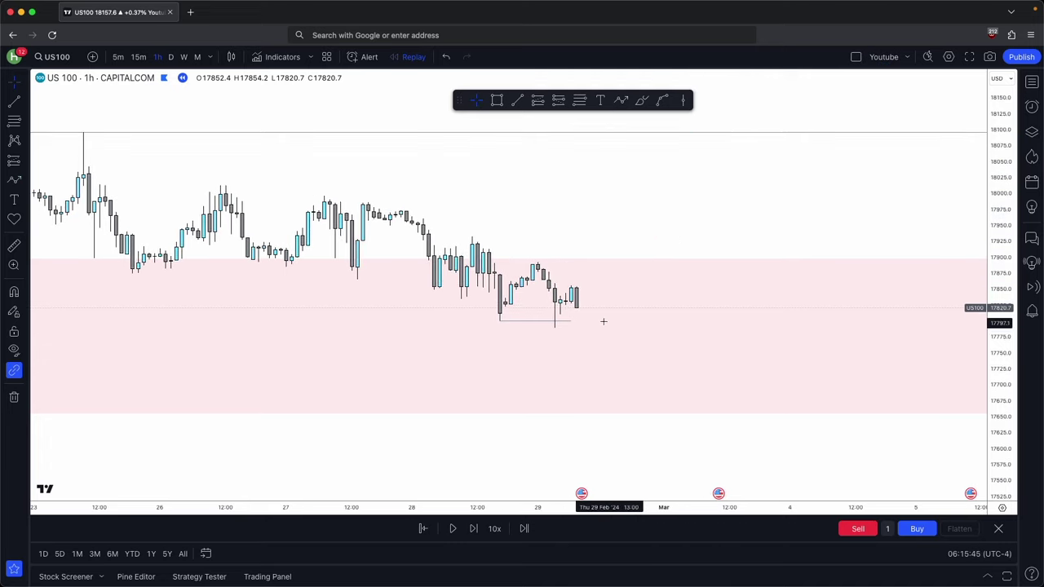
scroll(604, 323, "up", 1)
key("shift+Right")
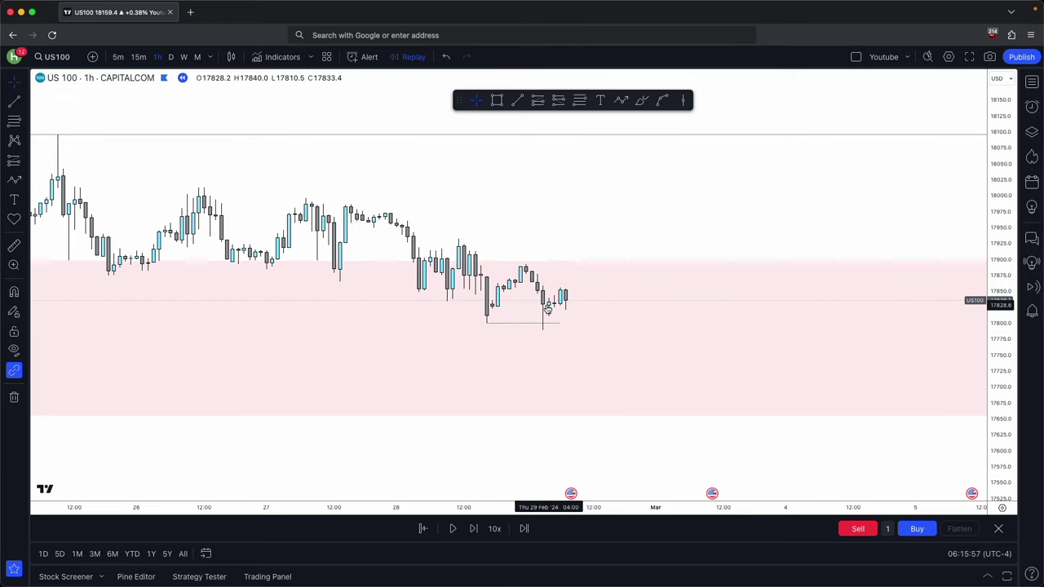
left_click(597, 322)
left_click_drag(549, 352, 550, 358)
left_click(475, 529)
left_click(475, 528)
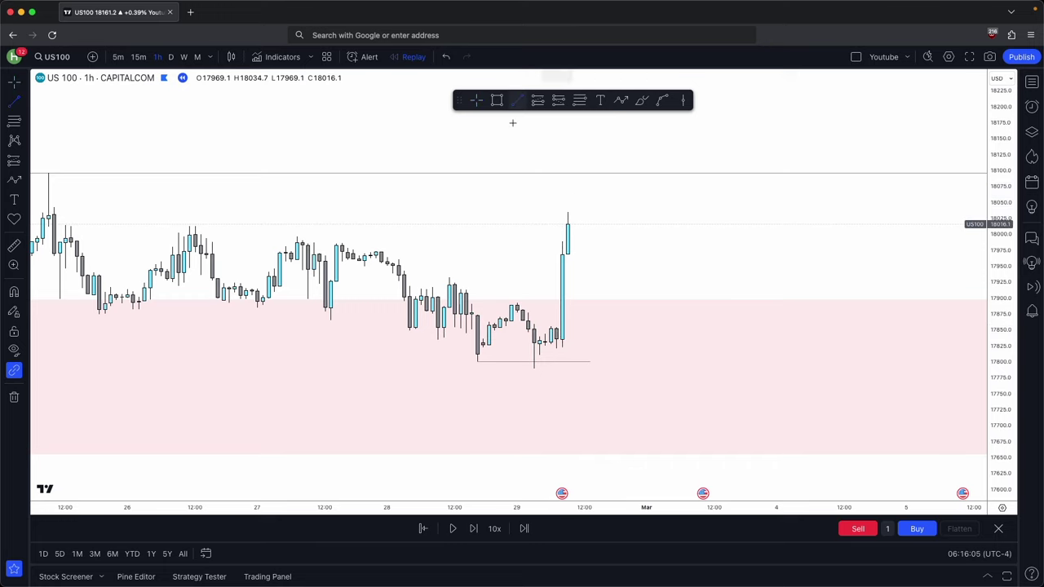
Step: Draw a horizontal trend line from the 29 February hourly high at about 17,892 to the candle that breaks it
key("super")
left_click(518, 303, "super")
left_click(557, 303)
left_click_drag(595, 289, 611, 302)
left_click(558, 318)
left_click(661, 321)
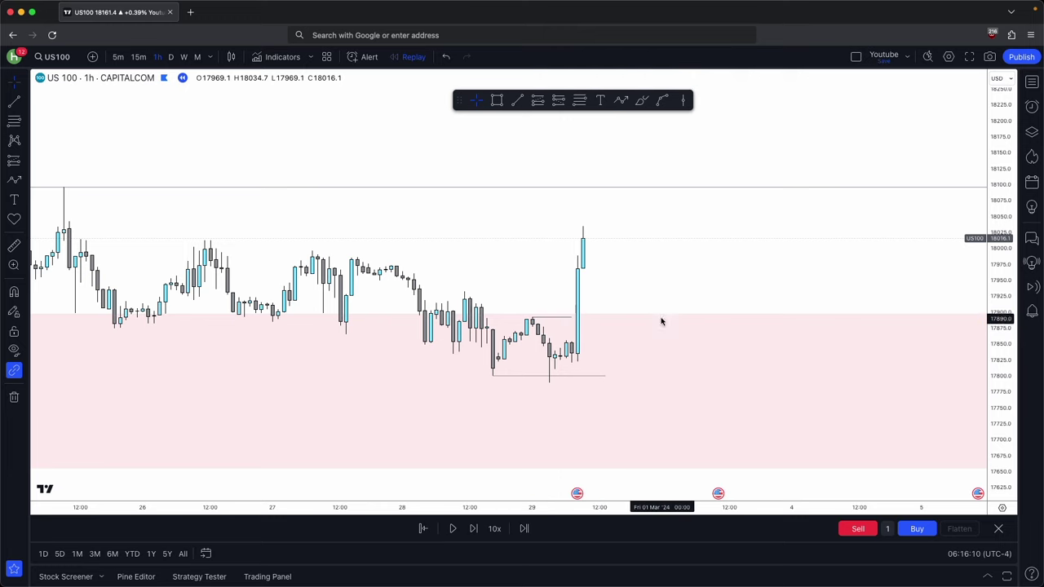
left_click_drag(627, 270, 623, 259)
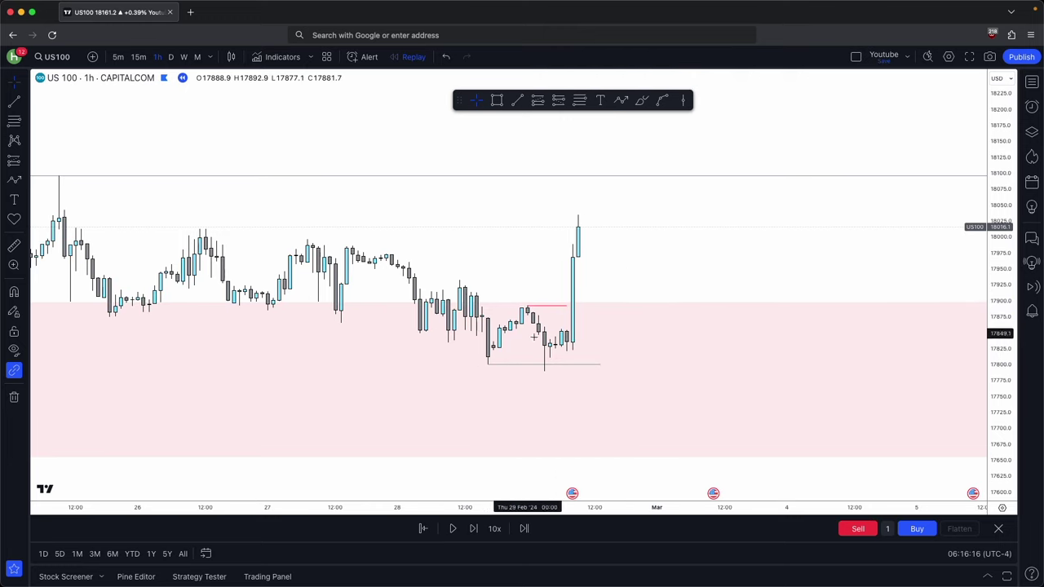
Step: Advance the replay through the pullback and place a long position with entry 17,886.6, stop 17,790.3 and target 18,094.6
left_click(473, 528)
left_click(473, 529)
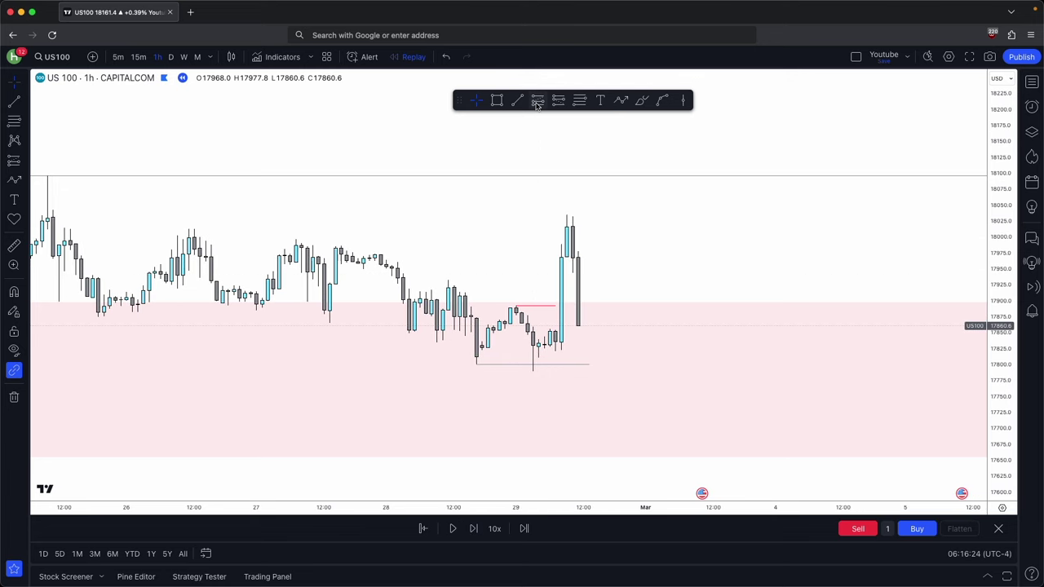
left_click(537, 102)
left_click(566, 305)
left_click_drag(579, 316, 563, 371)
left_click(538, 373)
left_click_drag(566, 270, 551, 176)
left_click(547, 184)
Step: Advance the replay to 1 March, until price passes the long position's target
scroll(621, 212, "down", 5)
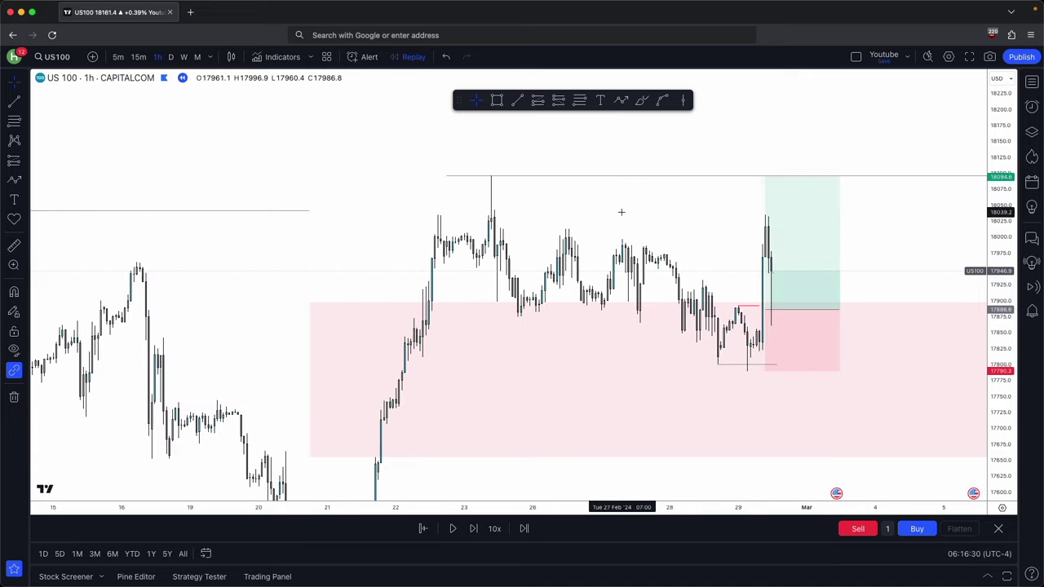
scroll(645, 231, "up", 2)
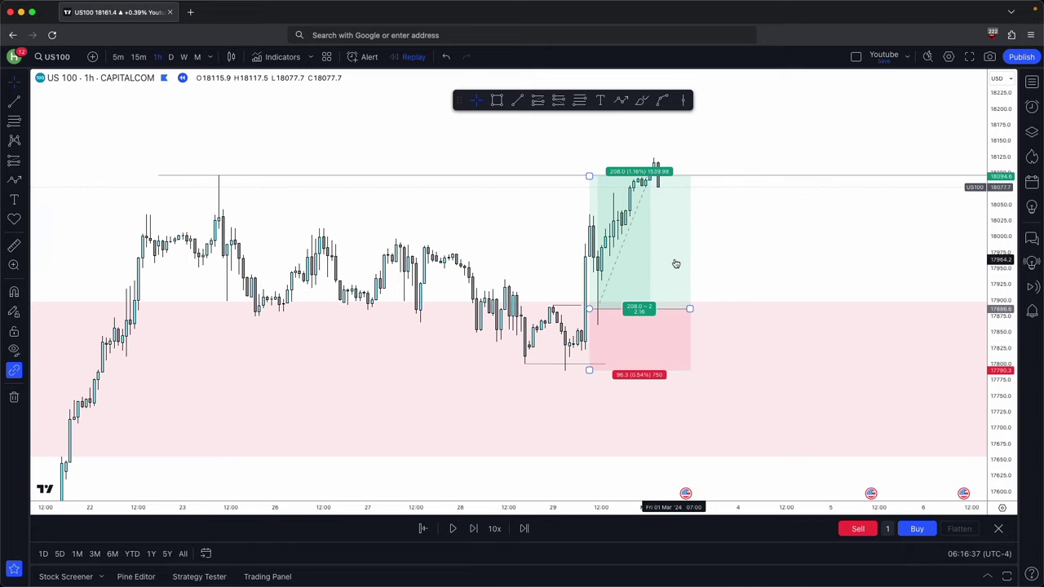
left_click(499, 233)
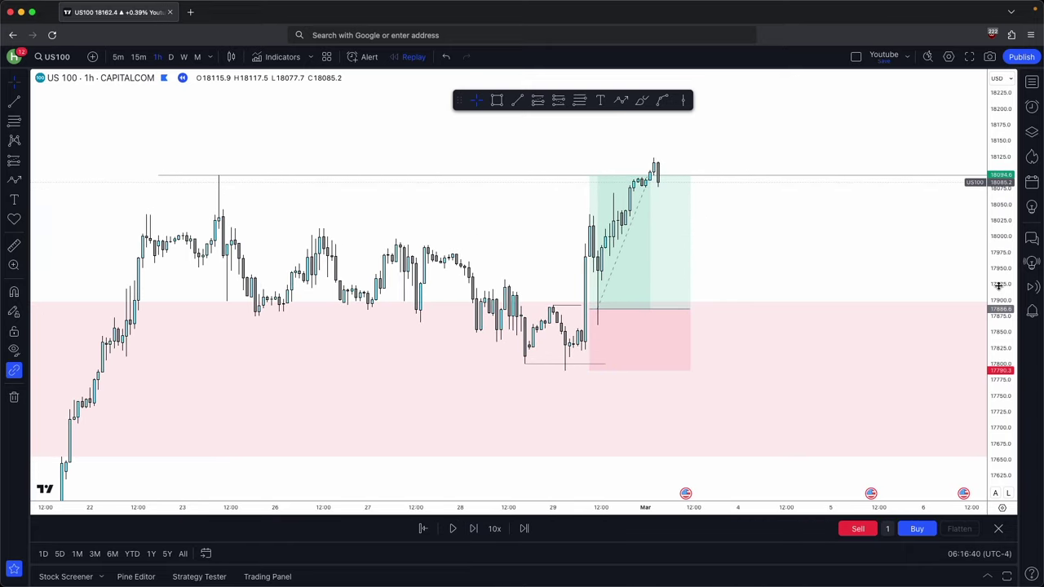
Step: Review the daily chart's bullish structure around the marked zone and the broken high
left_click(170, 56)
left_click_drag(1005, 292, 922, 563)
left_click_drag(747, 215, 774, 193)
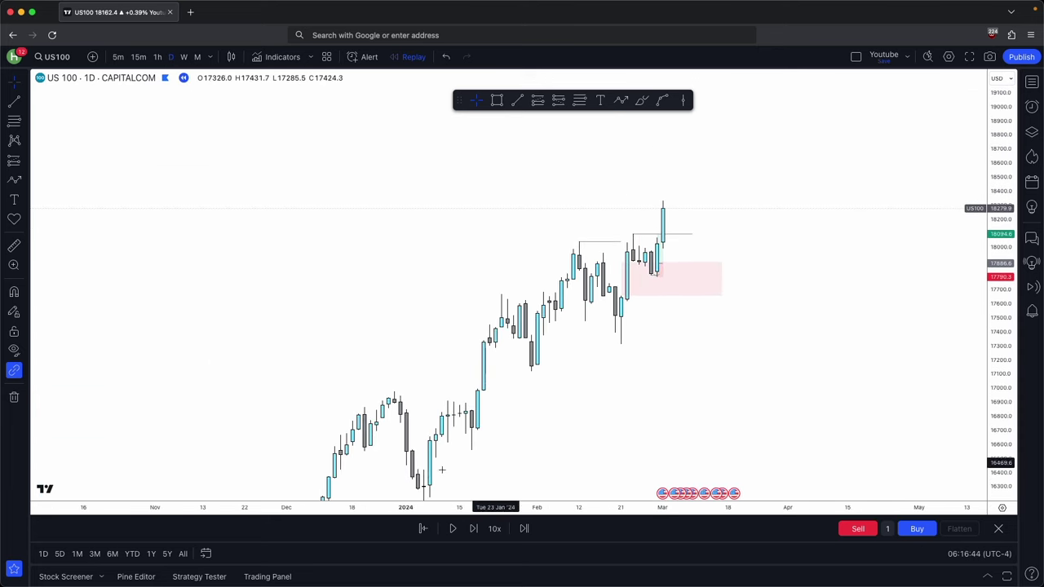
scroll(655, 307, "up", 1)
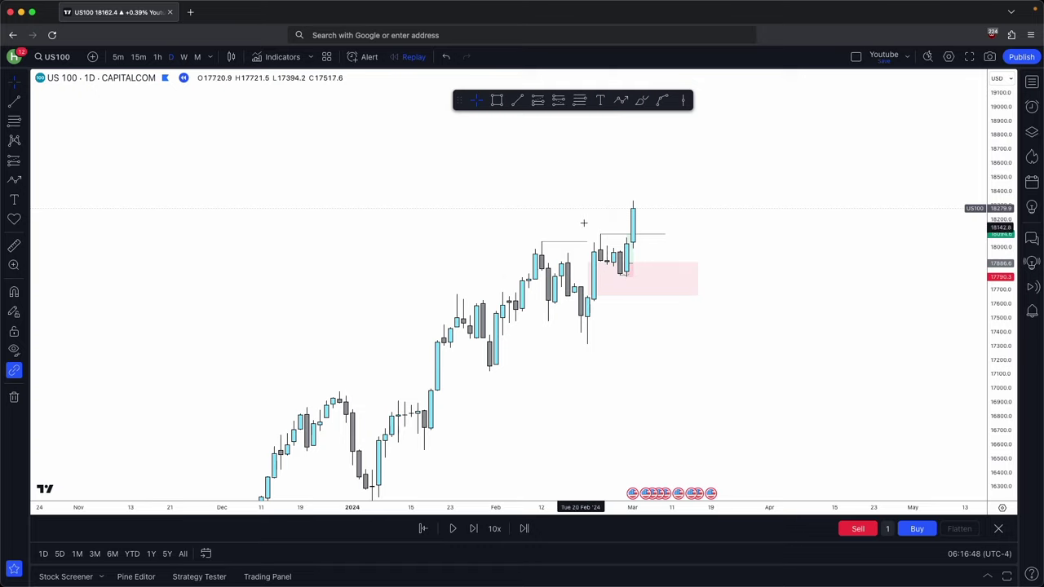
Step: Return to the 1-hour chart and move the long position's entry to 17,892.1, starting one candle further on
left_click(158, 57)
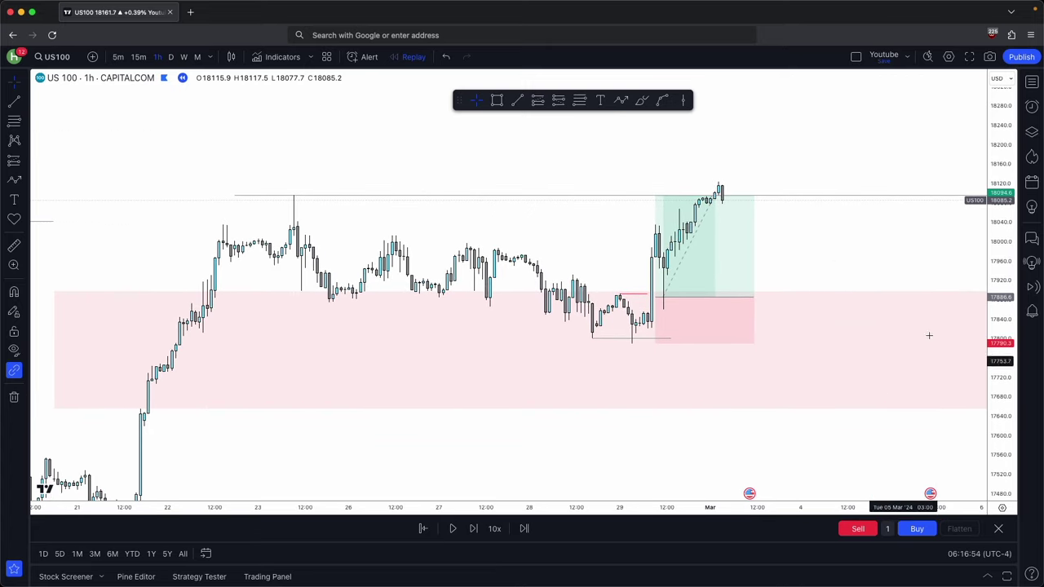
left_click_drag(993, 383, 986, 325)
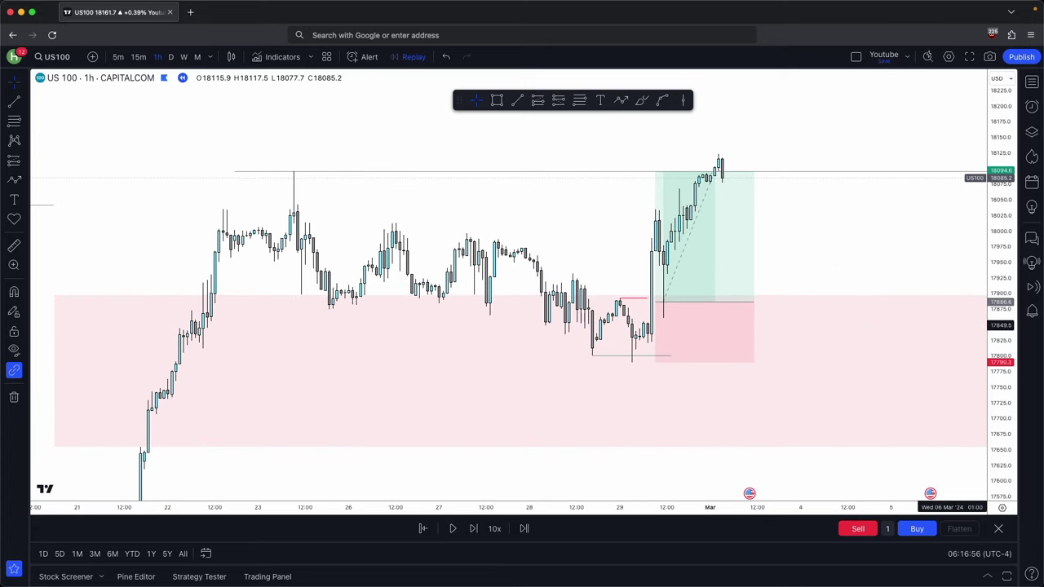
left_click_drag(745, 308, 743, 284)
scroll(743, 285, "up", 1)
scroll(601, 340, "up", 2)
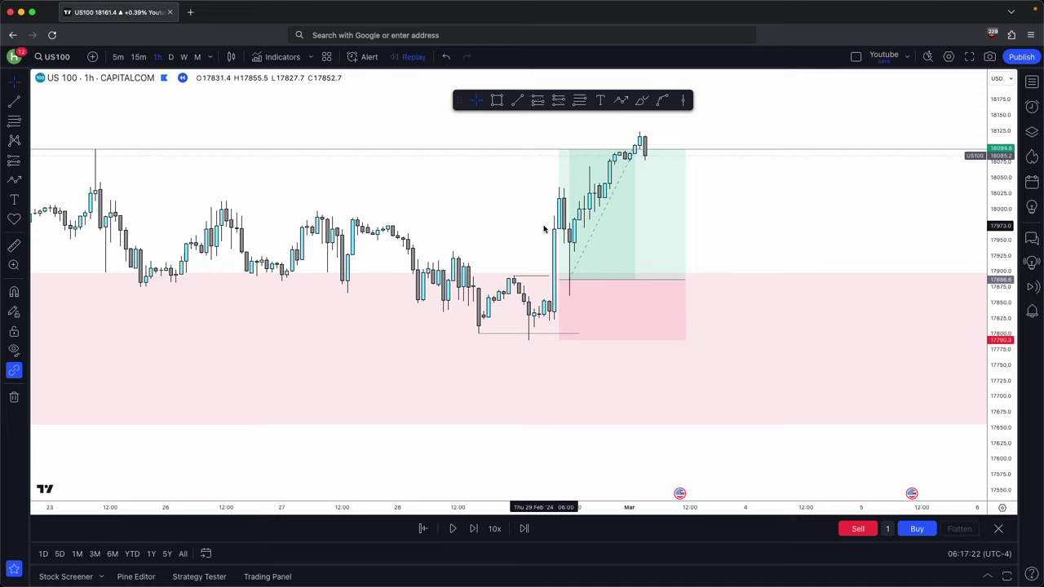
left_click(572, 276)
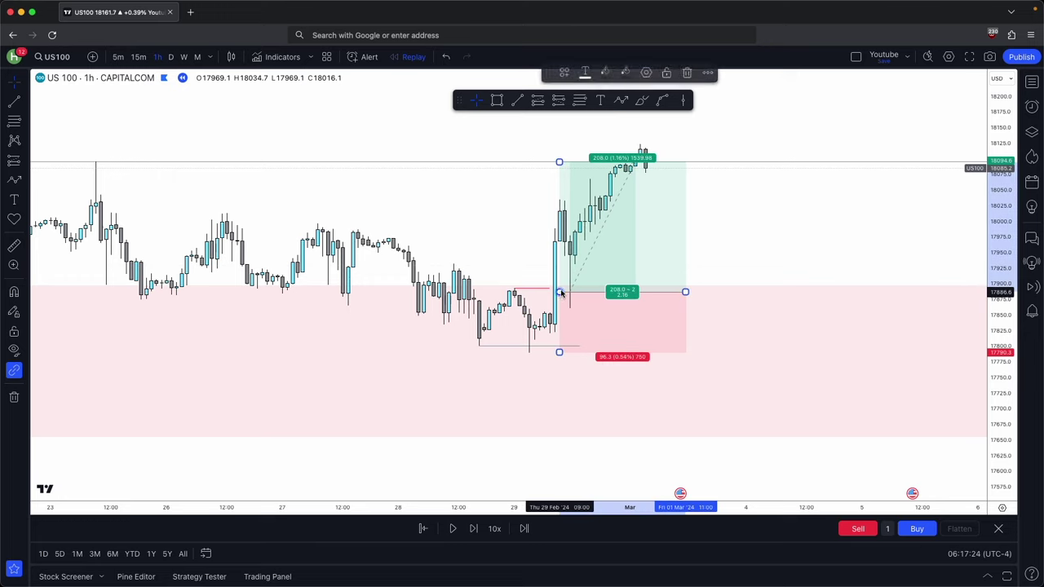
left_click(699, 294)
Step: Switch to the daily timeframe and delete the zone, trend lines and long position drawn around it
left_click(170, 56)
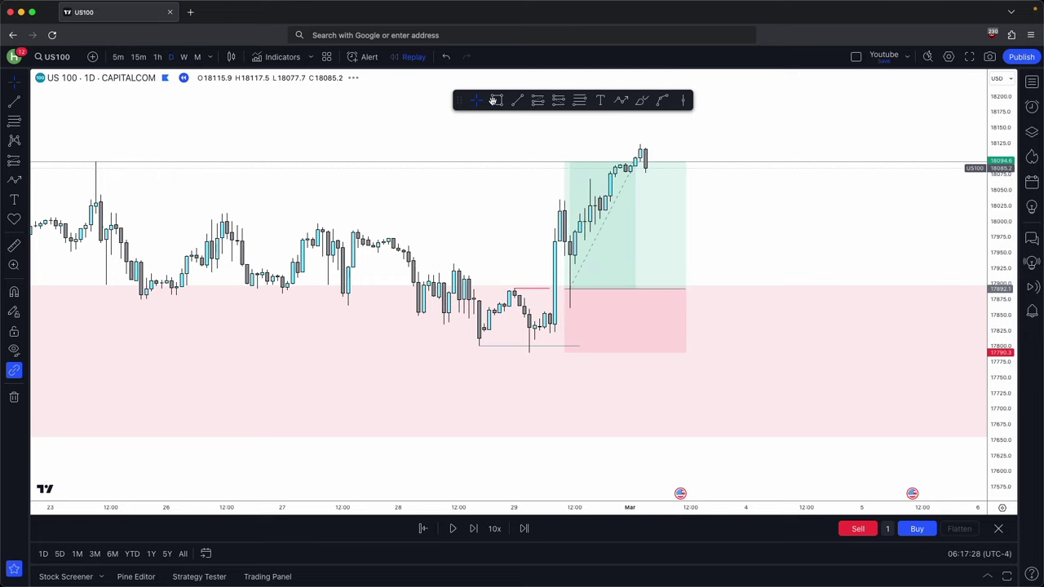
left_click_drag(997, 264, 922, 526)
scroll(783, 287, "up", 3)
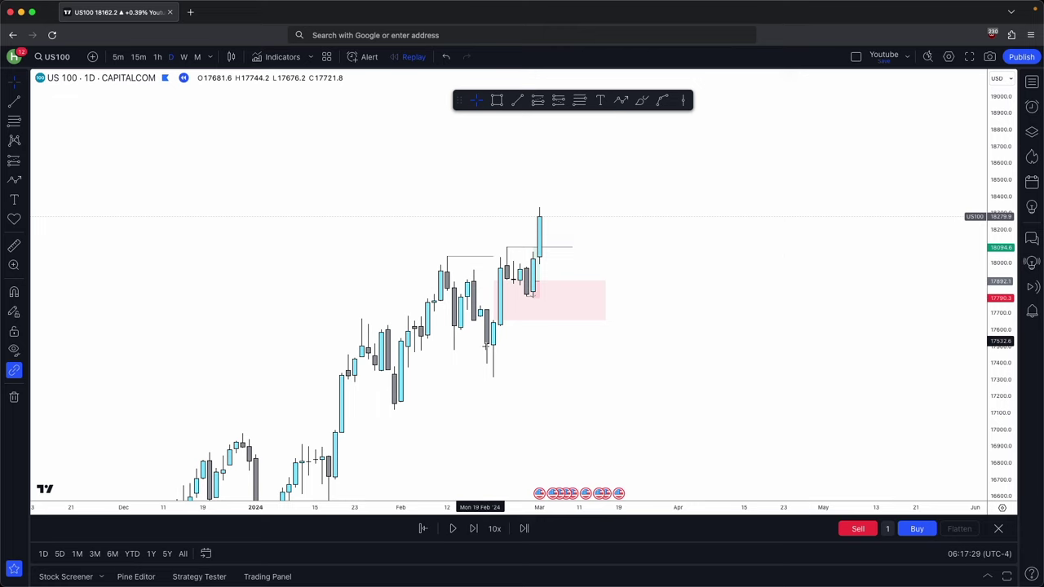
left_click_drag(517, 353, 555, 356)
left_click(546, 252)
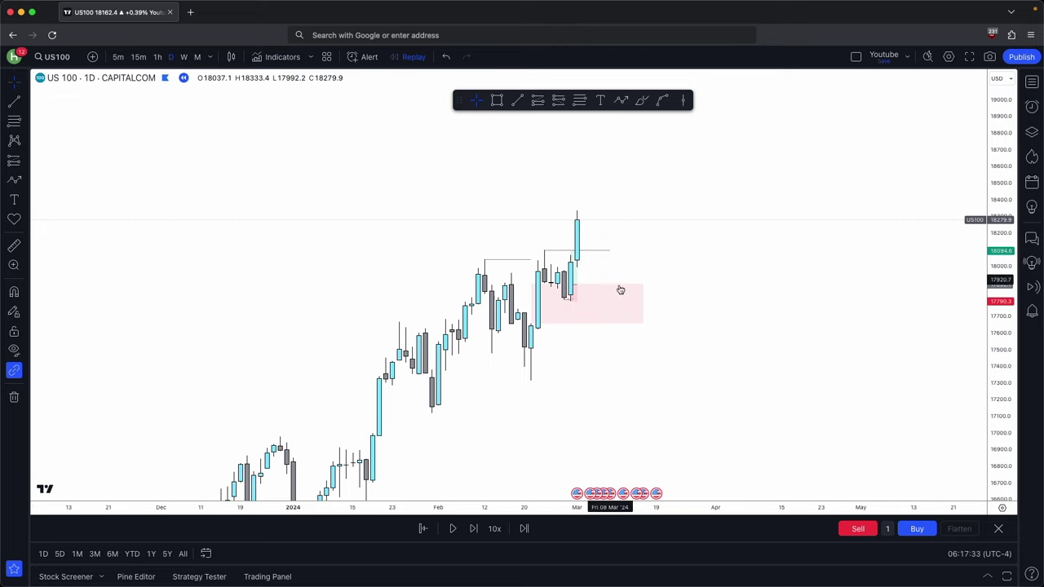
left_click_drag(697, 361, 497, 207)
left_click(725, 73)
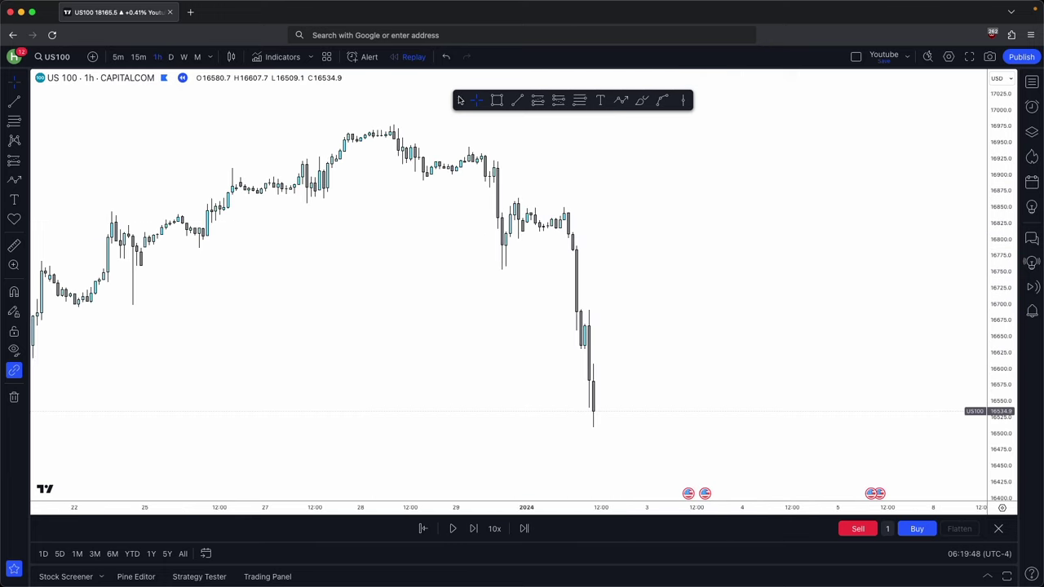
Step: Move the floating drawing toolbar away from the candles on the 1-hour chart
left_click_drag(458, 100, 601, 101)
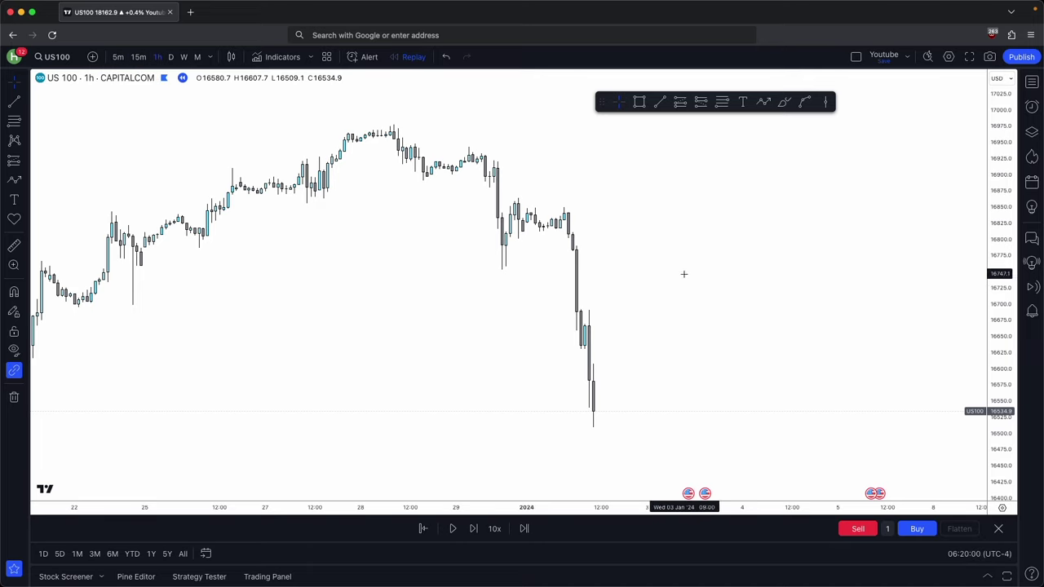
left_click_drag(702, 282, 708, 286)
left_click_drag(1003, 378, 992, 368)
left_click_drag(926, 352, 954, 356)
scroll(952, 356, "up", 1)
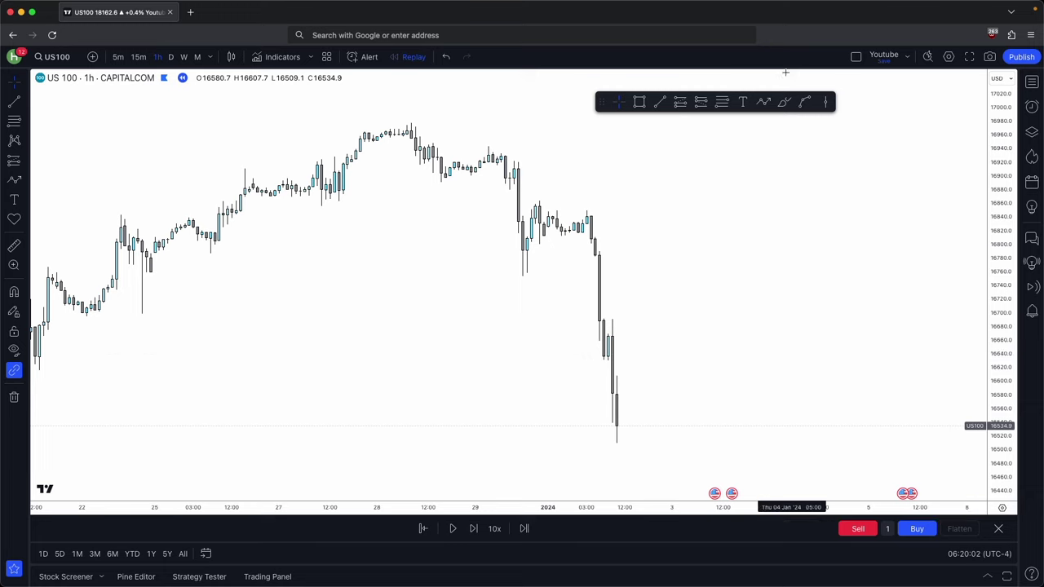
Step: Circle the decline into 2 January with the brush and undo the stroke
mouse_move(636, 194)
left_mouse_down()
mouse_move(391, 81)
mouse_move(553, 493)
mouse_move(621, 175)
left_mouse_up()
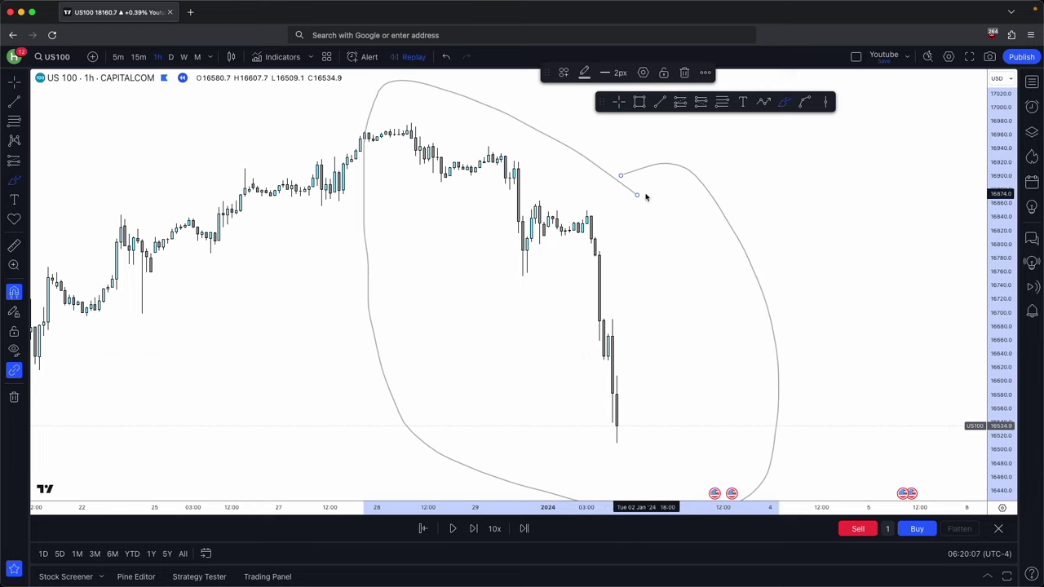
key("super+z")
Step: Draw a rectangle over the gap from about 16,886 to 16,842 and a horizontal trend line at the low near 16,753
left_click(640, 102)
left_click(522, 215, "super")
left_click(514, 184, "super")
left_click_drag(522, 200, 638, 199)
left_click(638, 101)
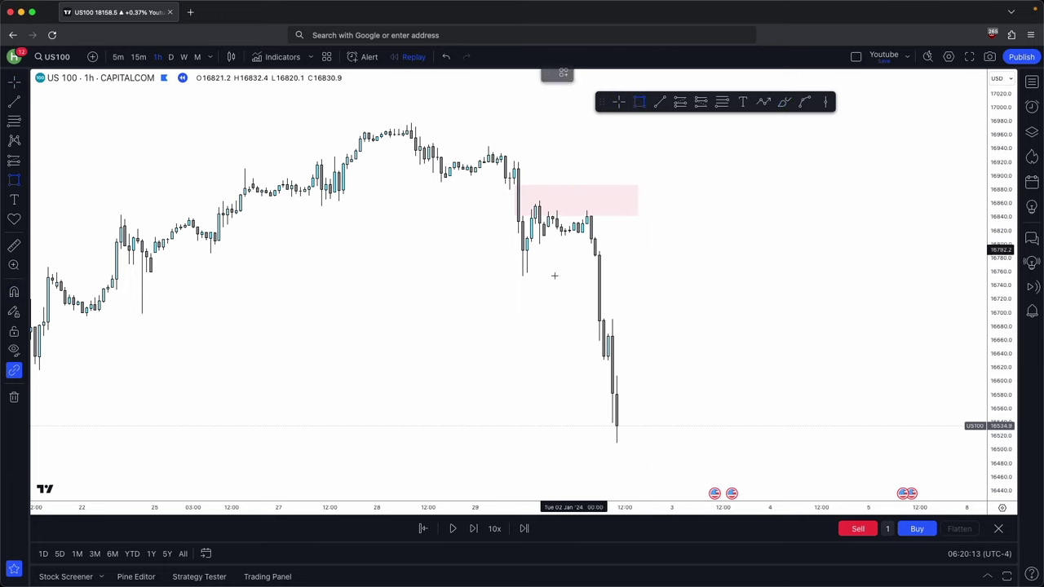
left_click_drag(522, 275, 569, 276)
Step: Draw a rectangle over the 2 January gap from about 16,688 to 16,668
left_click(639, 102)
left_click(608, 333, "super")
left_click(599, 320, "super")
left_click_drag(604, 326, 754, 327)
scroll(709, 383, "up", 2)
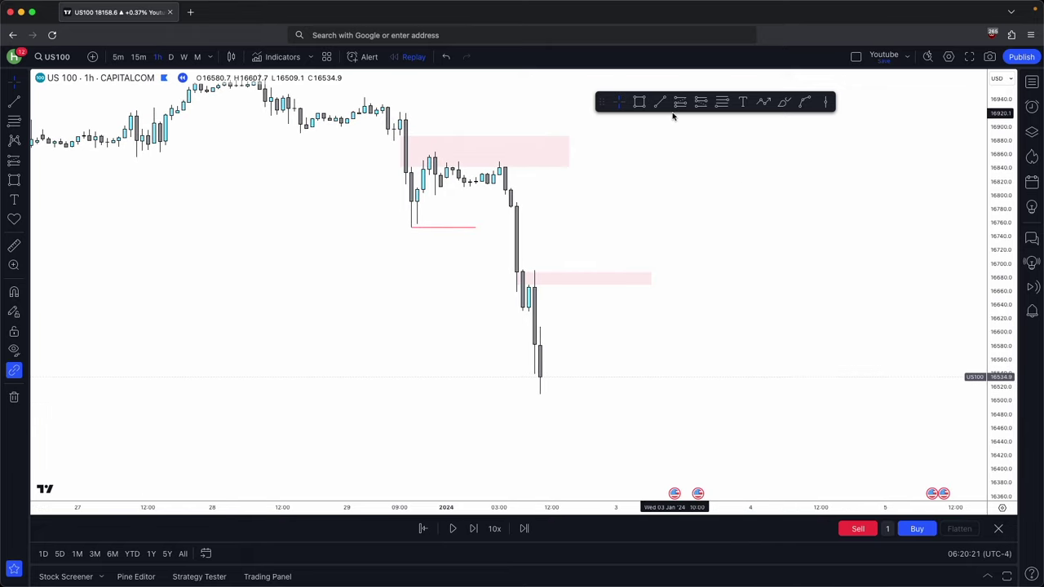
Step: Draw a rectangle over the lowest 2 January gap, from about 16,630 to 16,608
left_click(639, 102)
left_click(539, 327, "super")
left_click(530, 312, "super")
left_click_drag(540, 320, 651, 324)
Step: Replace the rectangle near 16,680 with one covering the larger gap from 16,781.7 to about 16,691
left_click(620, 279)
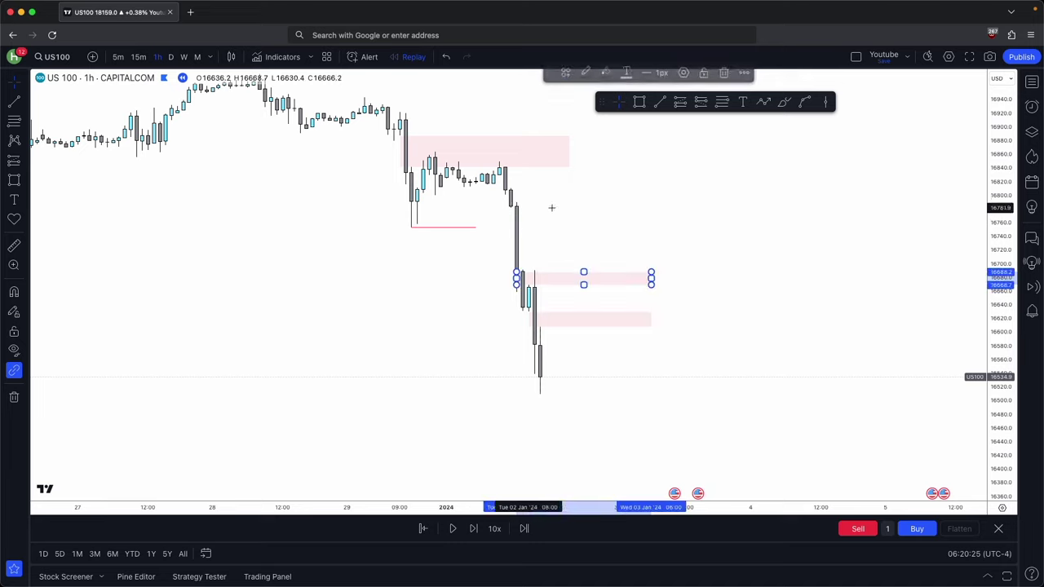
key("Delete")
left_click(639, 101)
left_click(512, 237, "super")
left_click_drag(523, 237, 768, 238)
left_click_drag(807, 355, 821, 345)
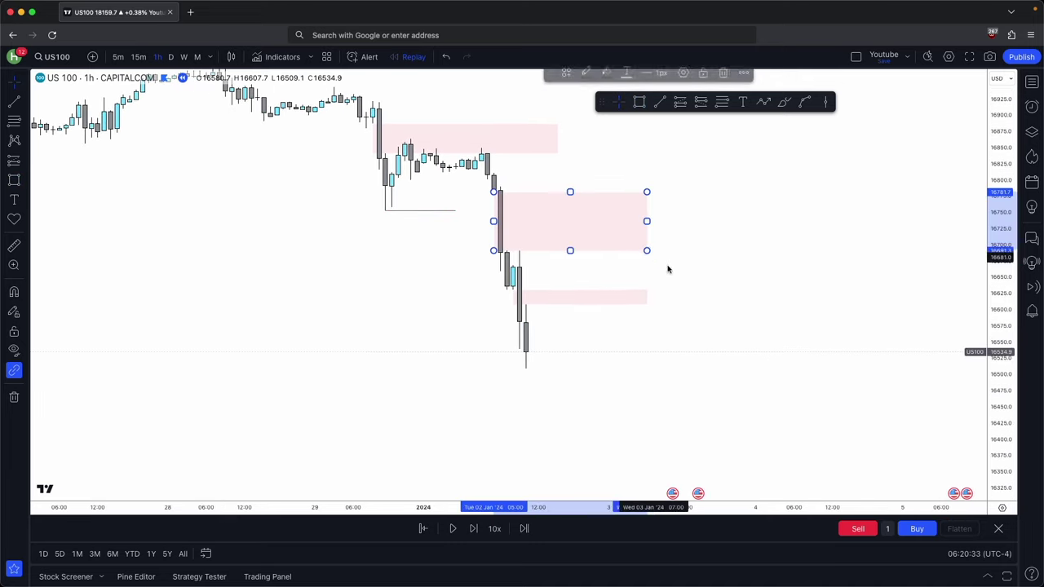
left_click_drag(674, 269, 726, 254)
Step: Advance the 1-hour replay by one candle, up toward the lowest gap zone
left_click(474, 528)
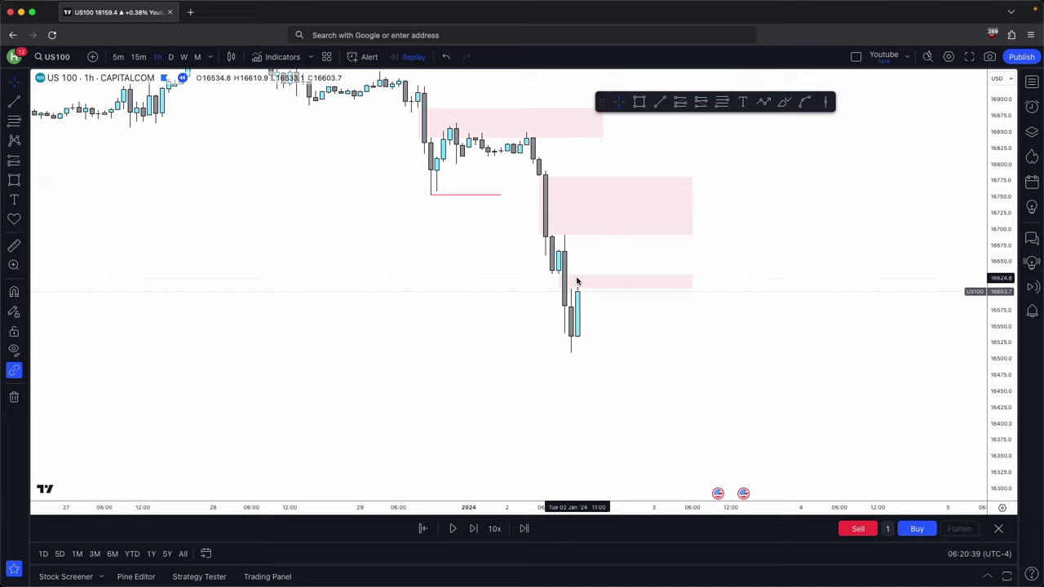
left_click(581, 245)
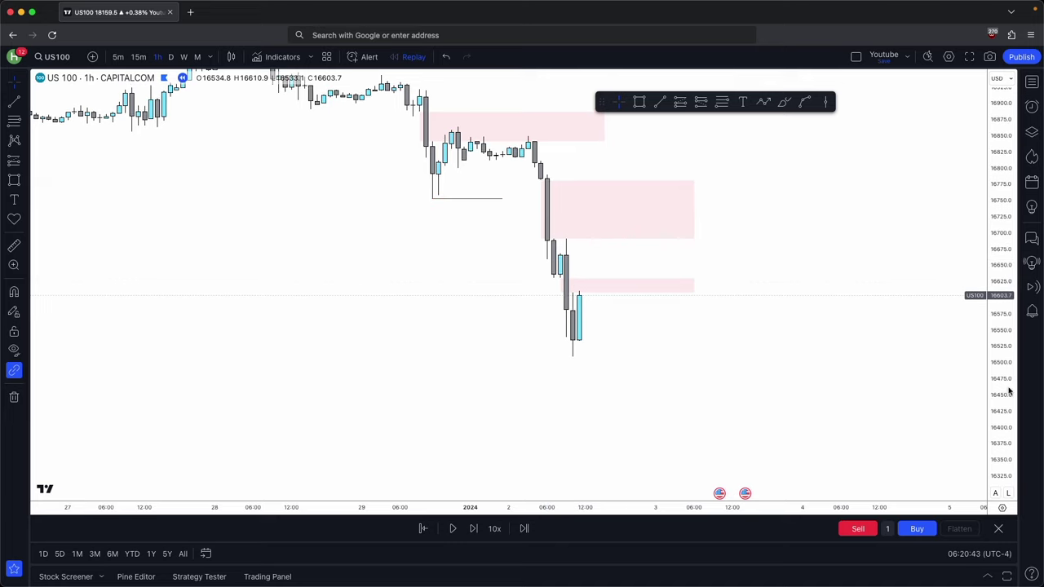
left_click(694, 290)
mouse_move(693, 290)
left_mouse_down()
mouse_move(714, 290)
mouse_move(698, 291)
left_mouse_up()
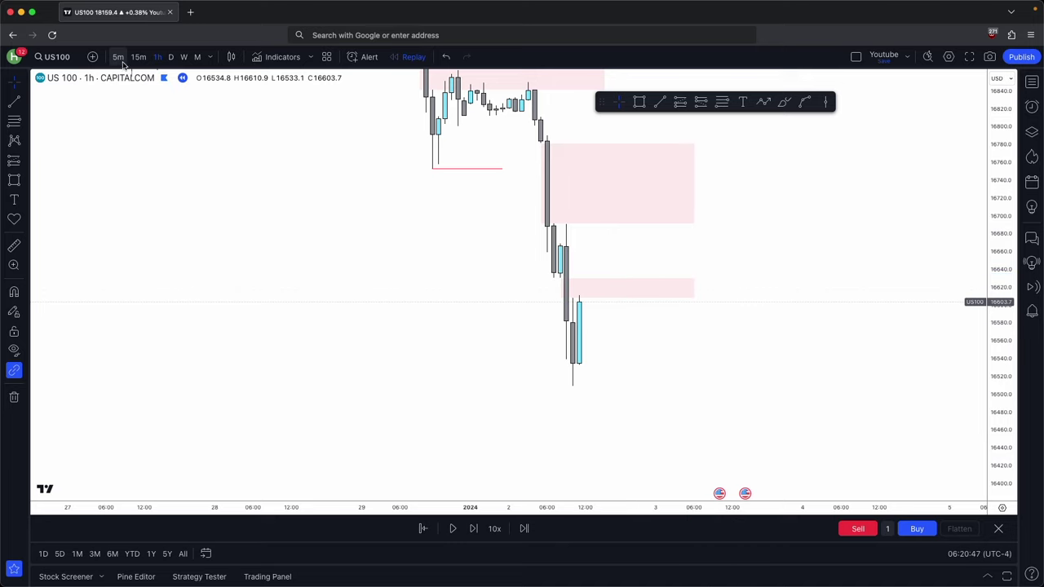
Step: Switch to the 5-minute timeframe and advance the replay to the 12:15 bearish candle dropping from the gap zone
left_click(118, 57)
left_click_drag(1002, 459, 1002, 387)
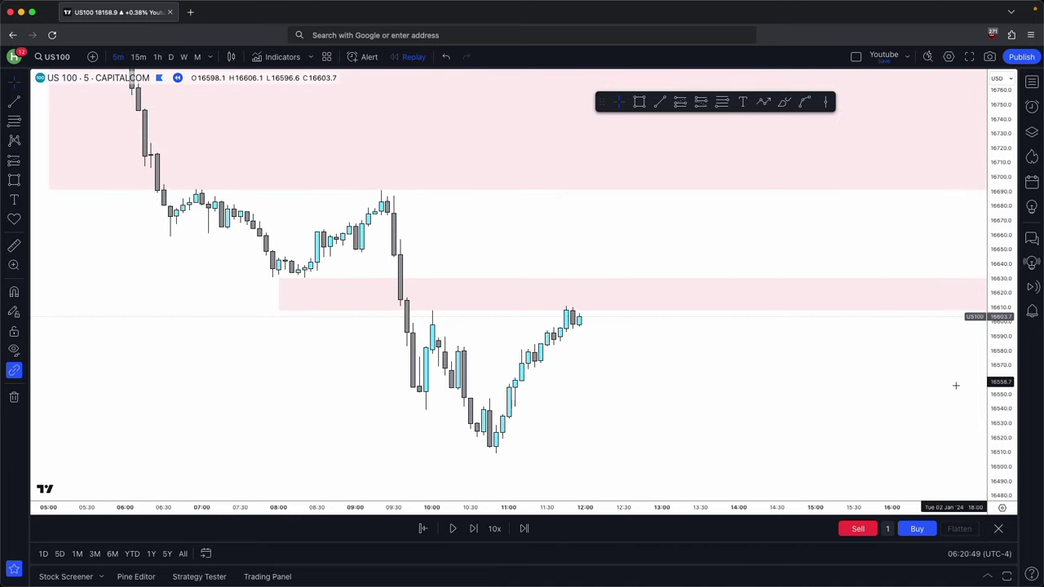
left_click_drag(879, 410, 847, 349)
scroll(843, 349, "down", 2)
left_click(473, 529)
left_click(473, 528)
left_click(473, 529)
left_click(473, 528)
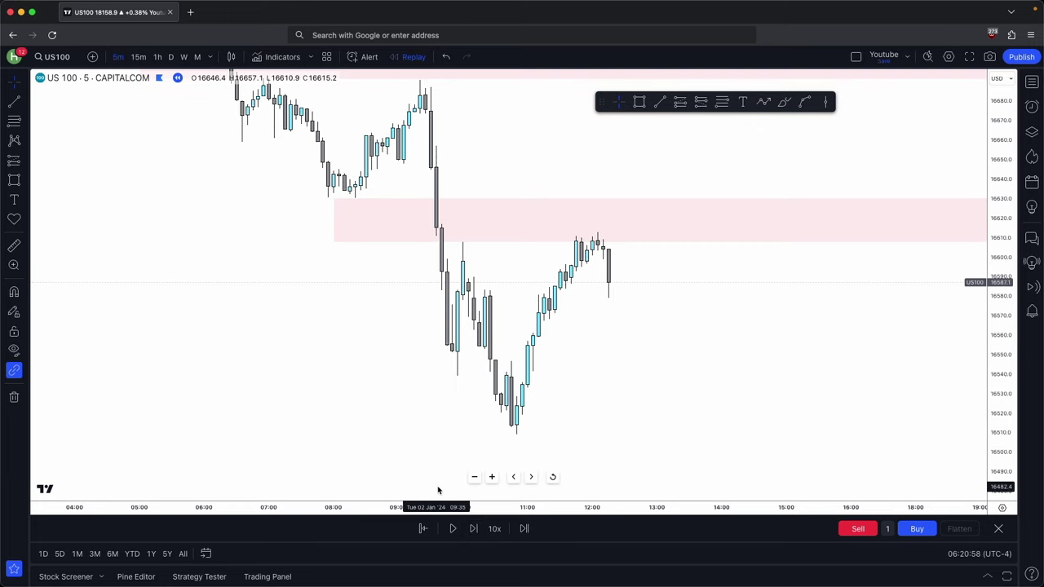
Step: Draw a horizontal trend line from the 11:45 high at 16,610.9 to just past the candle that sweeps it
key("alt+t")
left_click(576, 235)
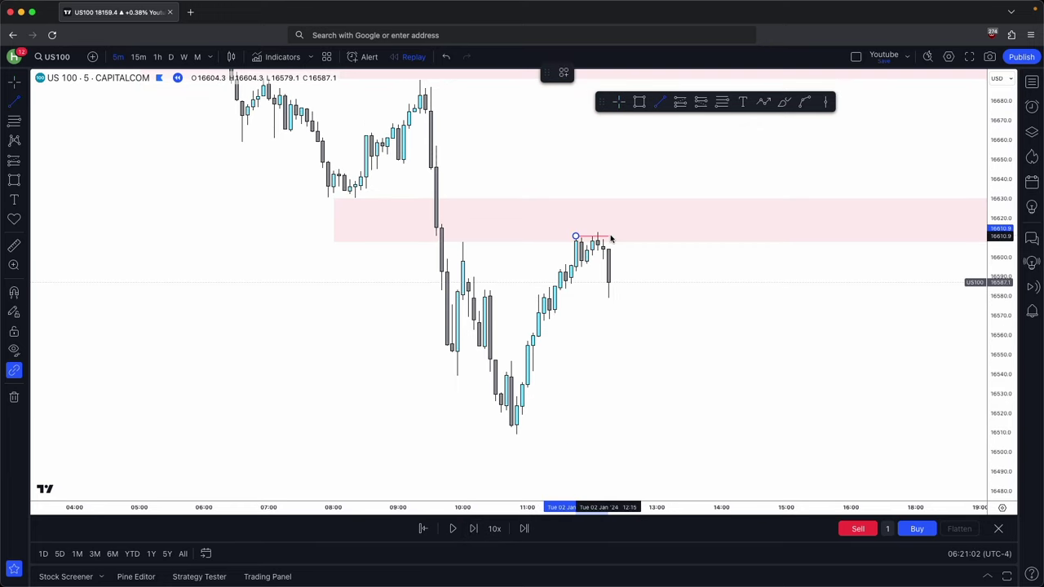
scroll(783, 324, "up", 3)
left_click(600, 238)
left_click(588, 235)
left_click(563, 72)
left_click(711, 167)
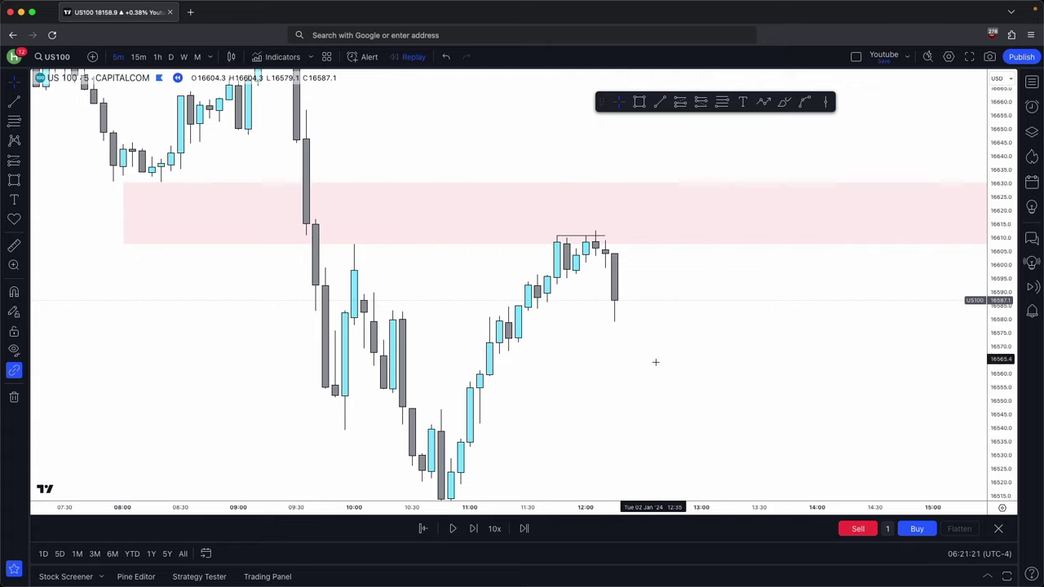
left_click_drag(694, 323, 701, 340)
scroll(666, 345, "up", 1)
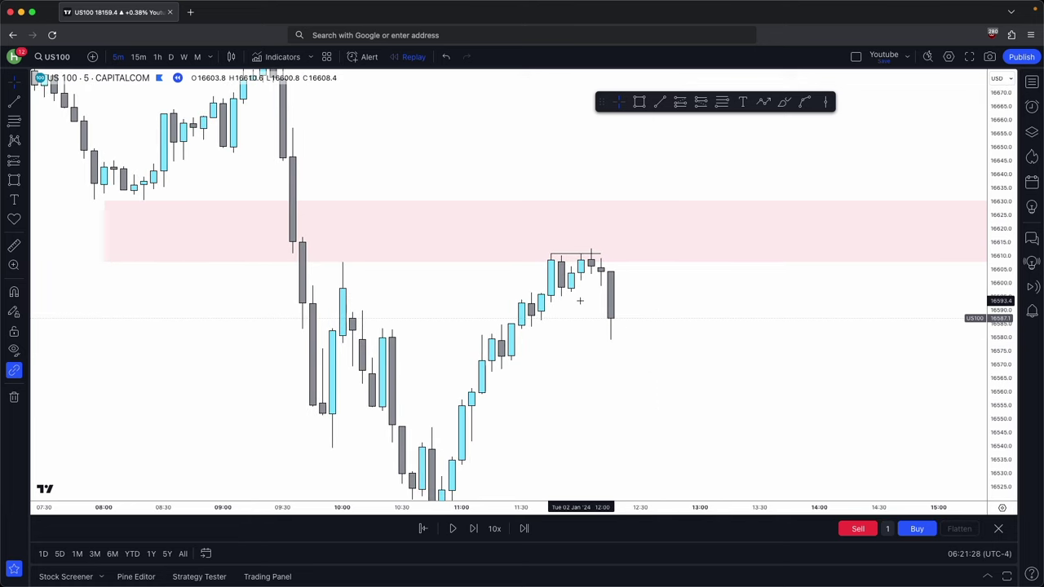
Step: Shorten the pink gap zone so that its starting edge sits on the 09:35 bearish candle
scroll(571, 306, "down", 2)
left_click(170, 237)
left_click_drag(171, 238, 343, 248)
left_click(461, 286)
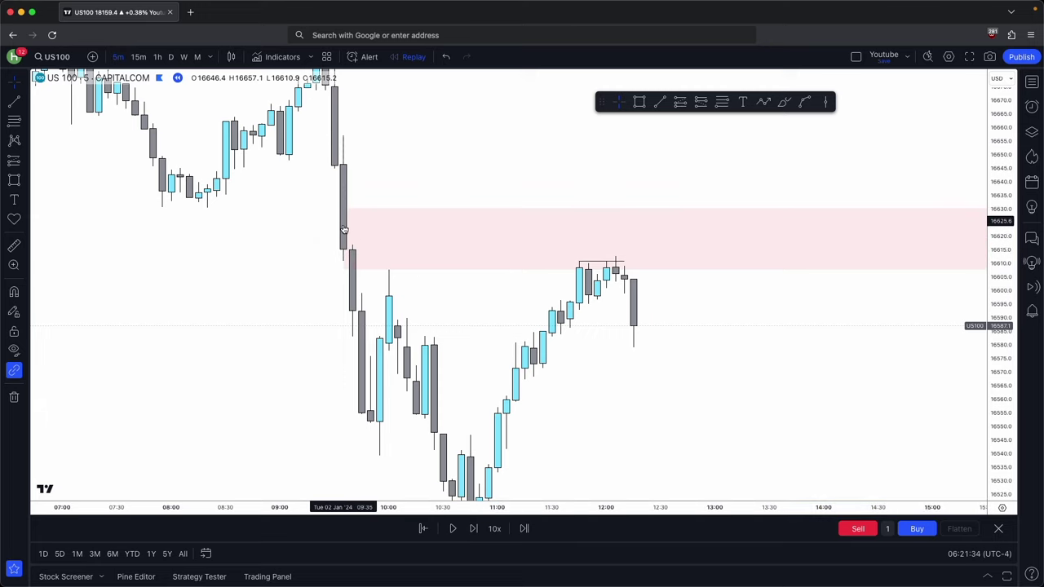
Step: Rewind the 5-minute replay so that the 11:50 bearish candle inside the pullback is the latest one
left_click_drag(526, 330, 546, 335)
scroll(539, 322, "up", 2)
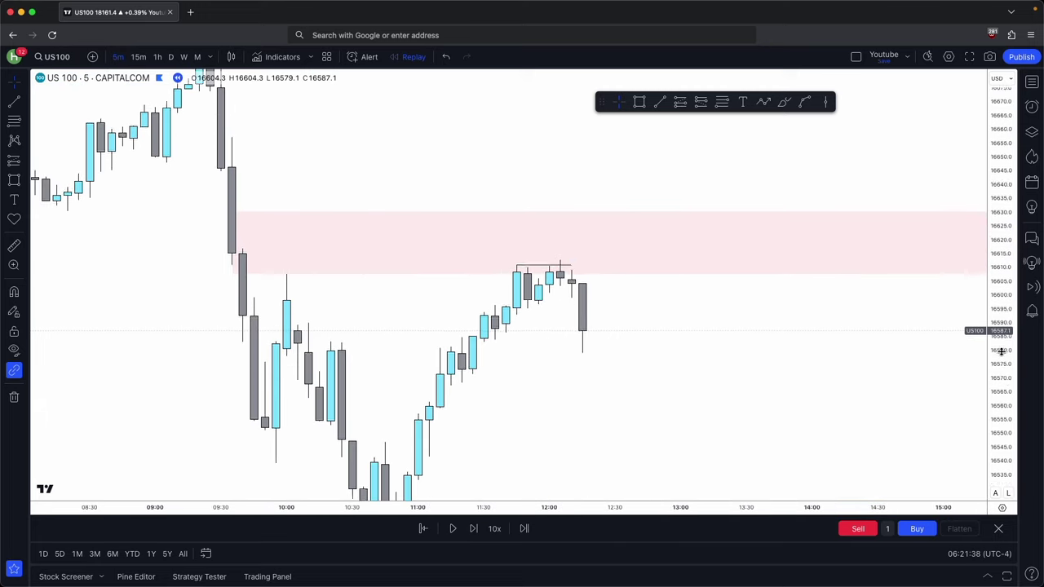
left_click_drag(1001, 351, 1001, 245)
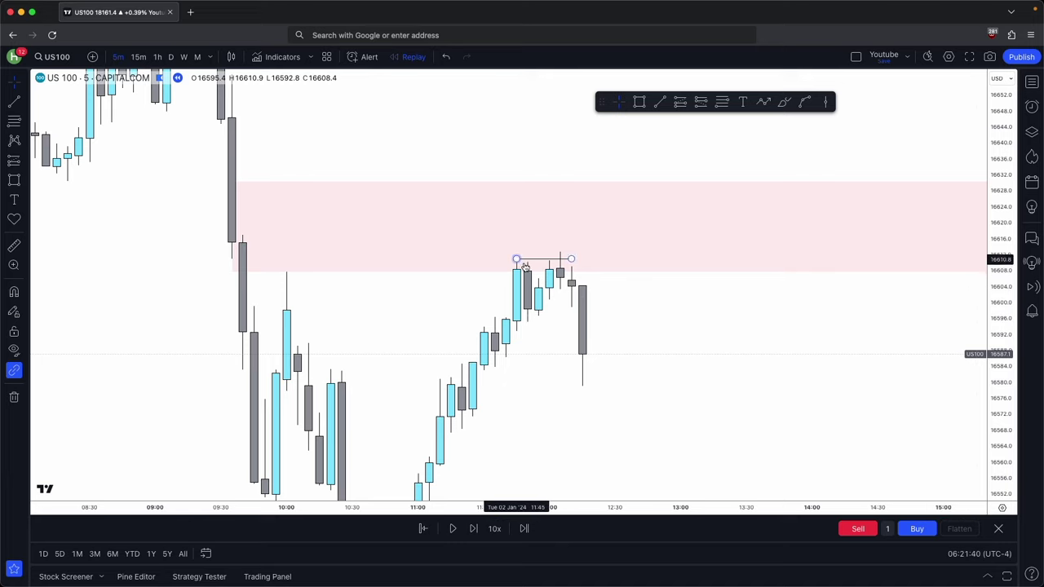
left_click_drag(560, 313, 592, 319)
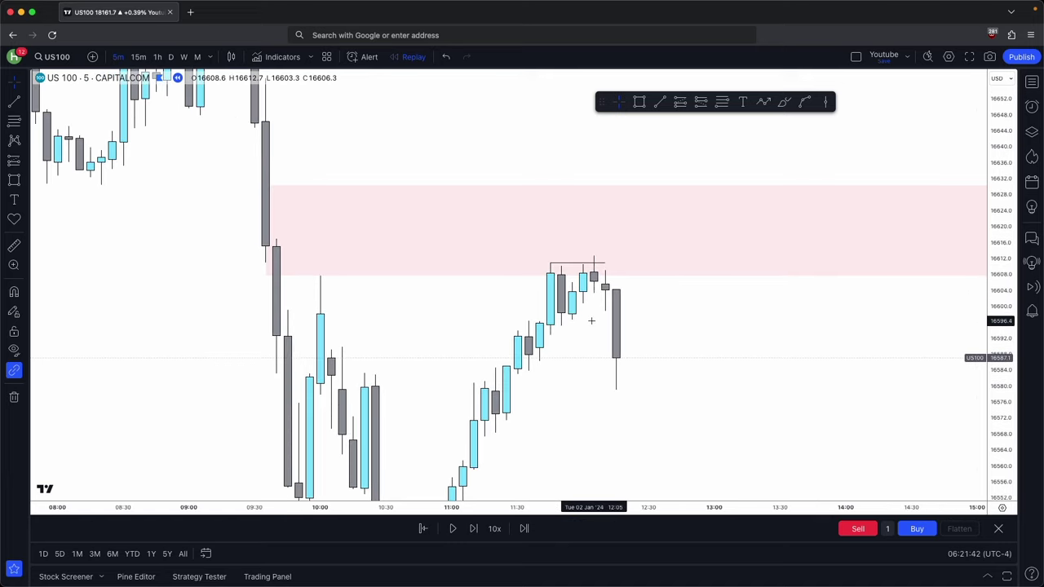
scroll(592, 319, "up", 2)
left_click_drag(999, 320, 999, 361)
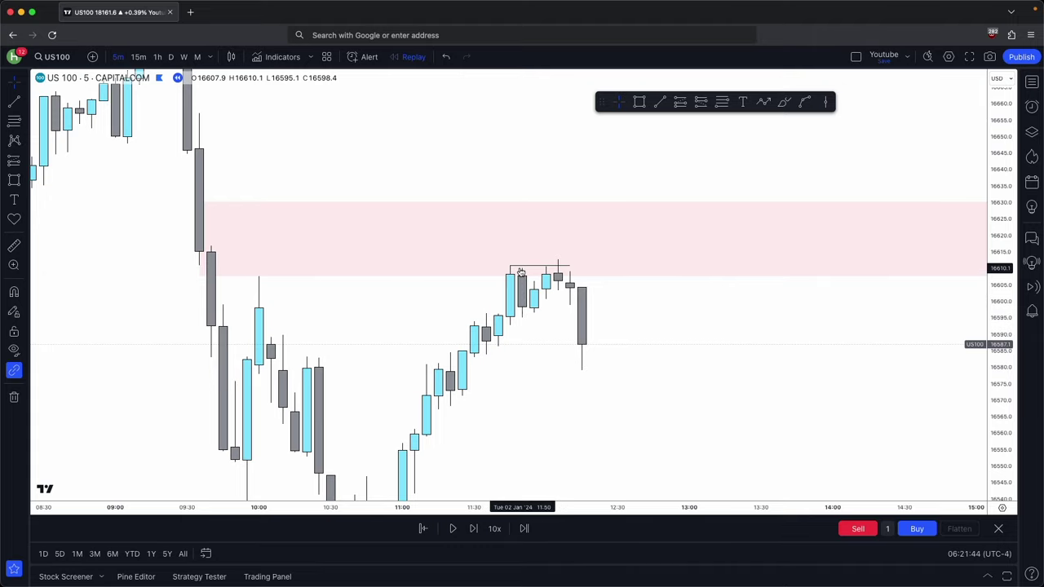
left_click(533, 381)
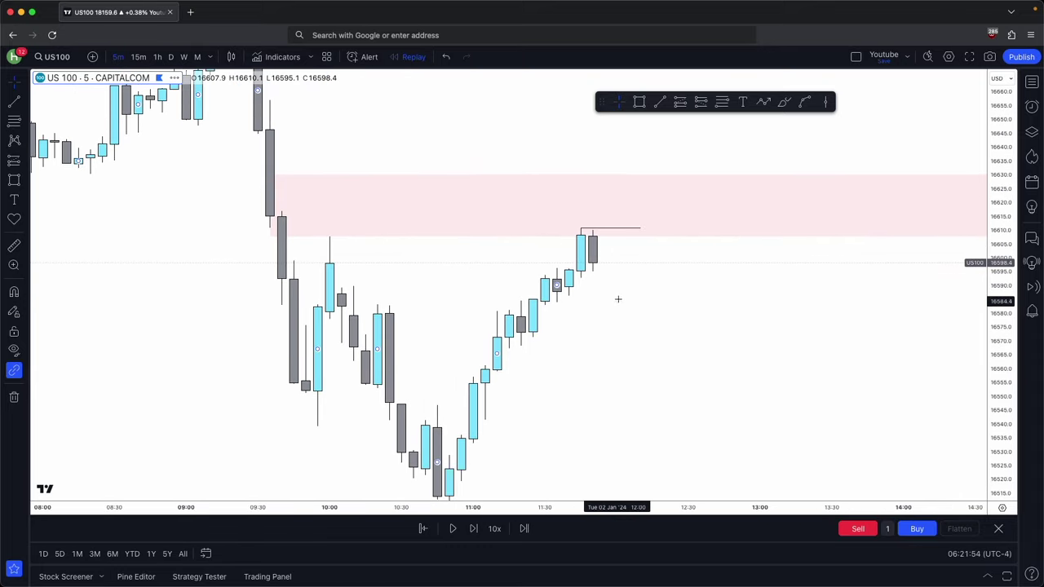
Step: Sketch a short position at the 11:50 candle with its stop just above the 11:45 high at about 16,612, and delete it
left_click(599, 259)
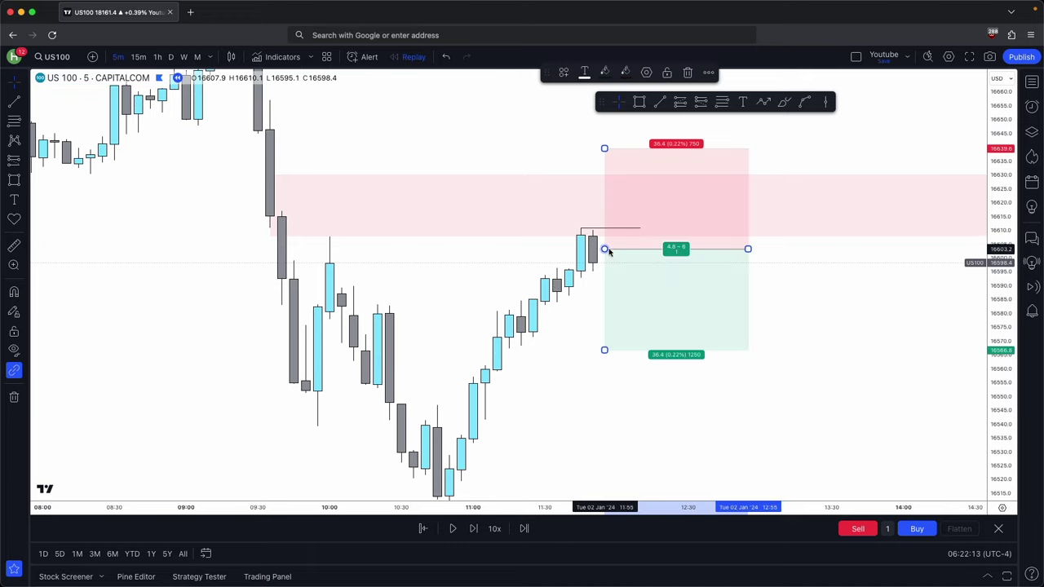
left_click_drag(592, 155, 593, 224)
left_click(593, 169)
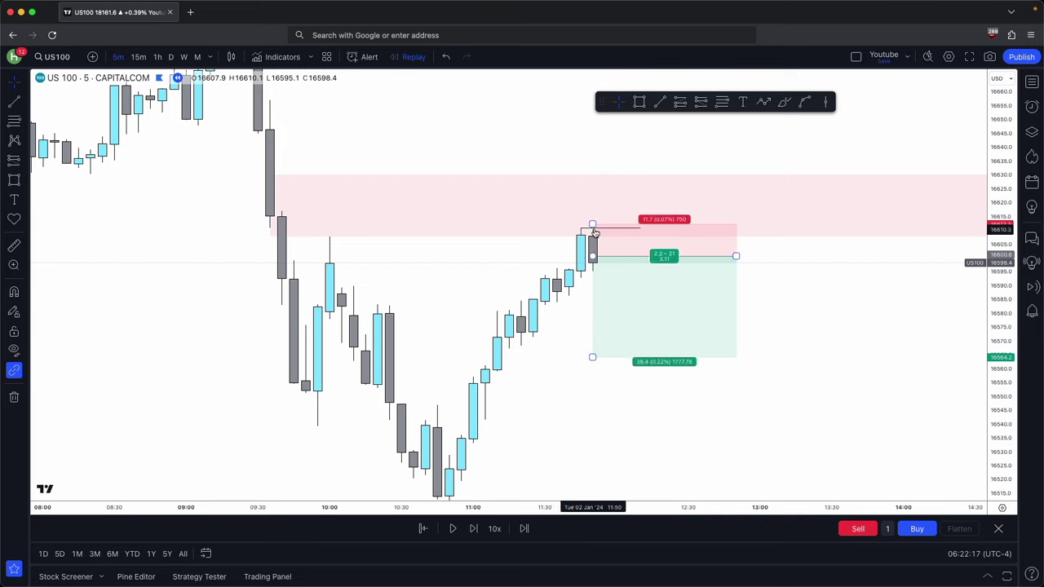
left_click(625, 250)
key("Delete")
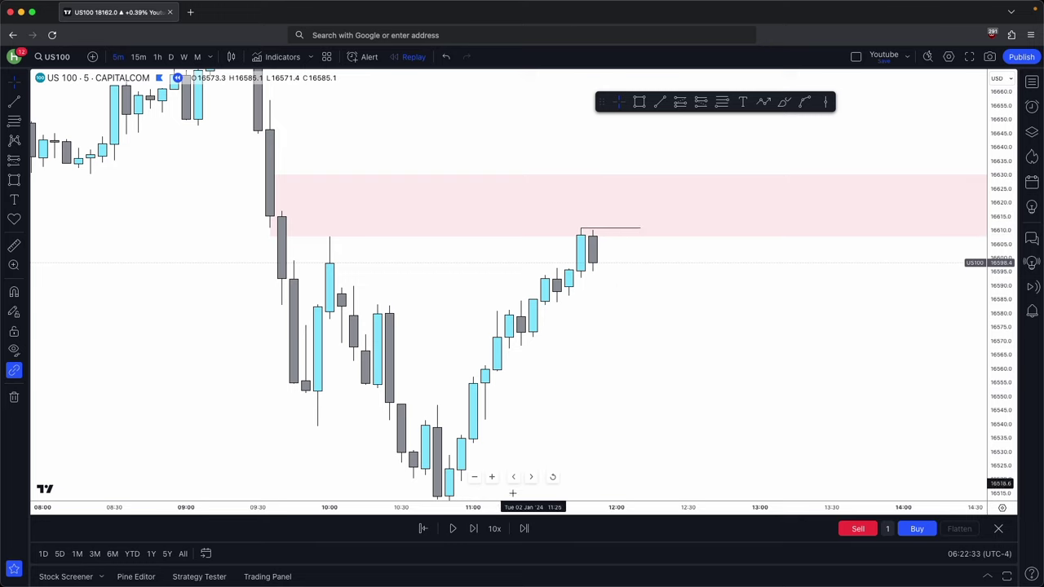
Step: Advance the replay to the 12:05 candle whose wick sweeps the 11:45 high
left_click(470, 528)
left_click(471, 528)
left_click(470, 528)
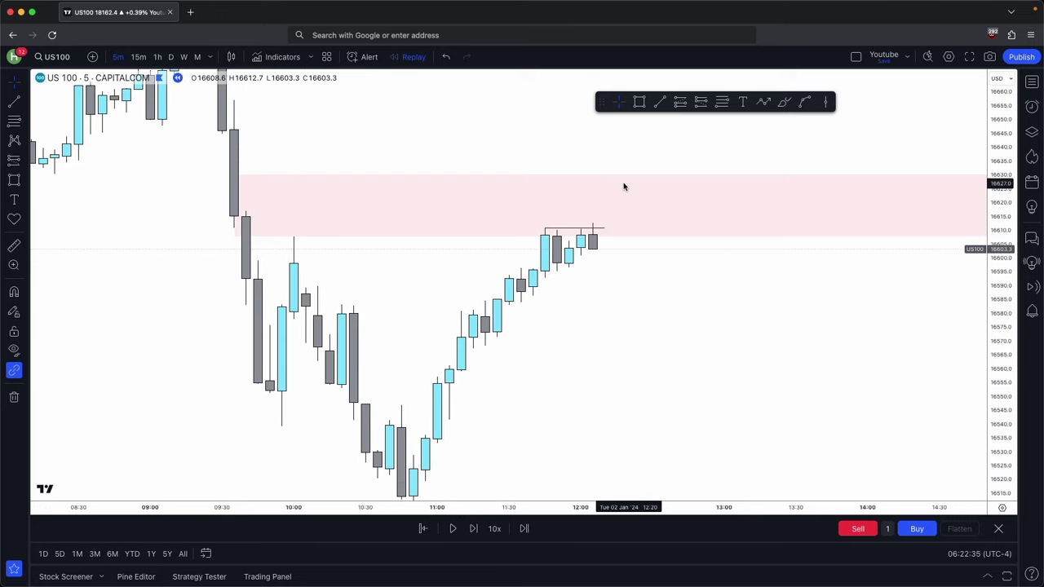
left_click(603, 231)
left_click(578, 198)
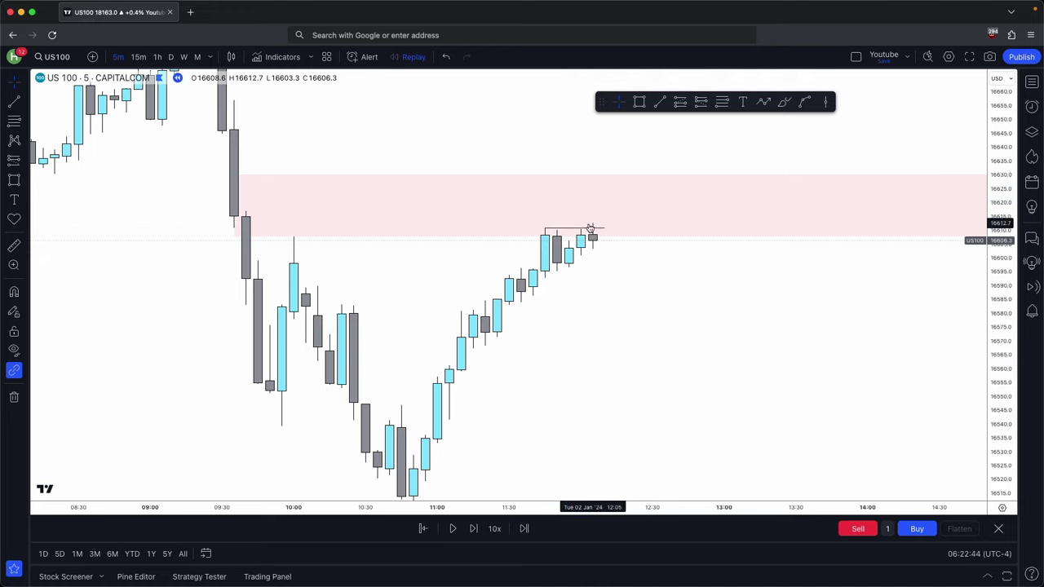
Step: Sketch a path dropping to about 16,583, bouncing to about 16,599 and falling to about 16,569, and delete it
left_click(763, 101)
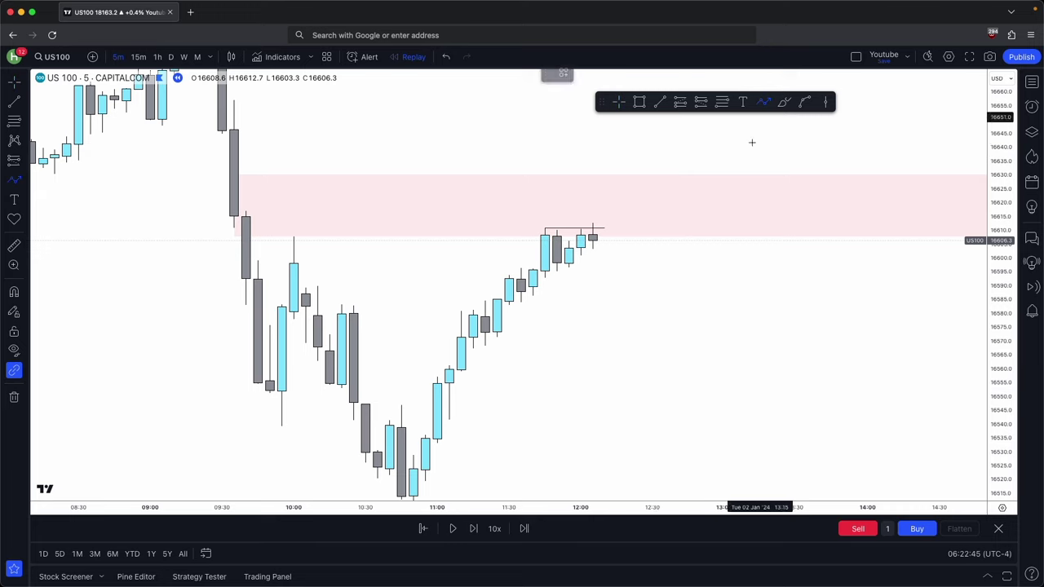
left_click(616, 237)
left_click(640, 305)
left_click(664, 259)
double_click(711, 343)
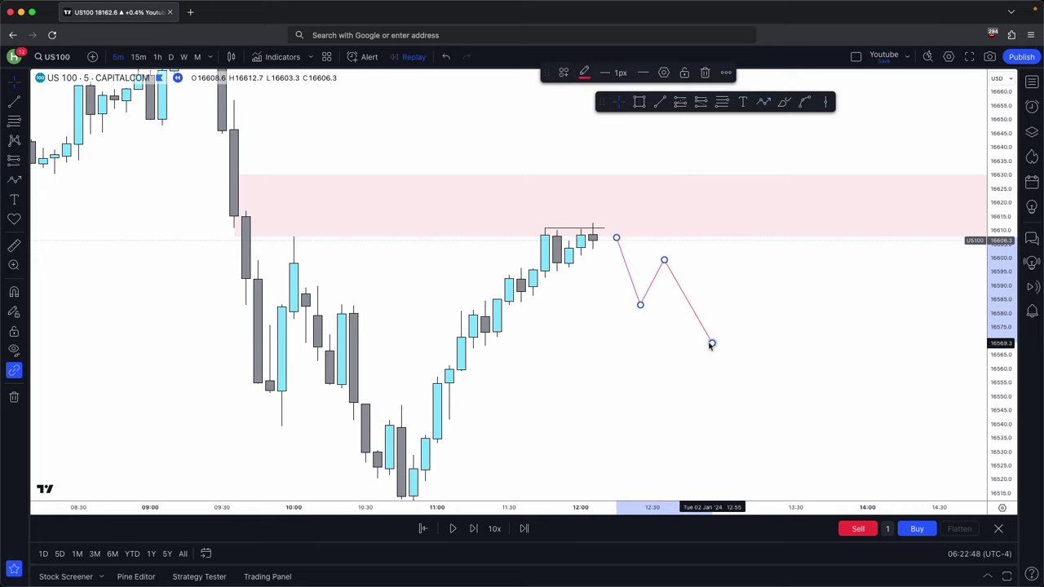
left_click(704, 73)
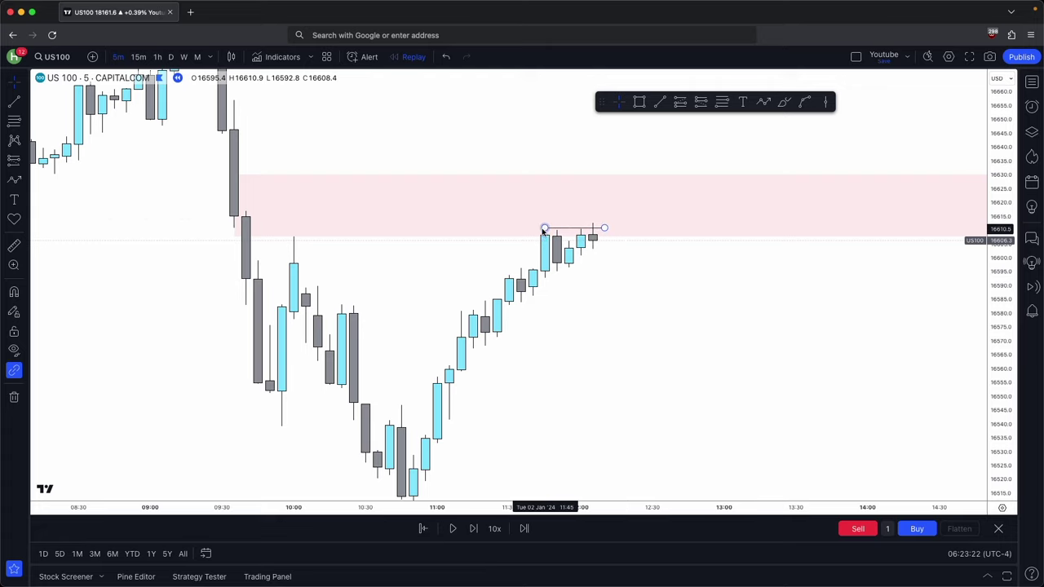
Step: Advance the replay to the 12:15 bearish candle dropping away from the gap zone
left_click(477, 529)
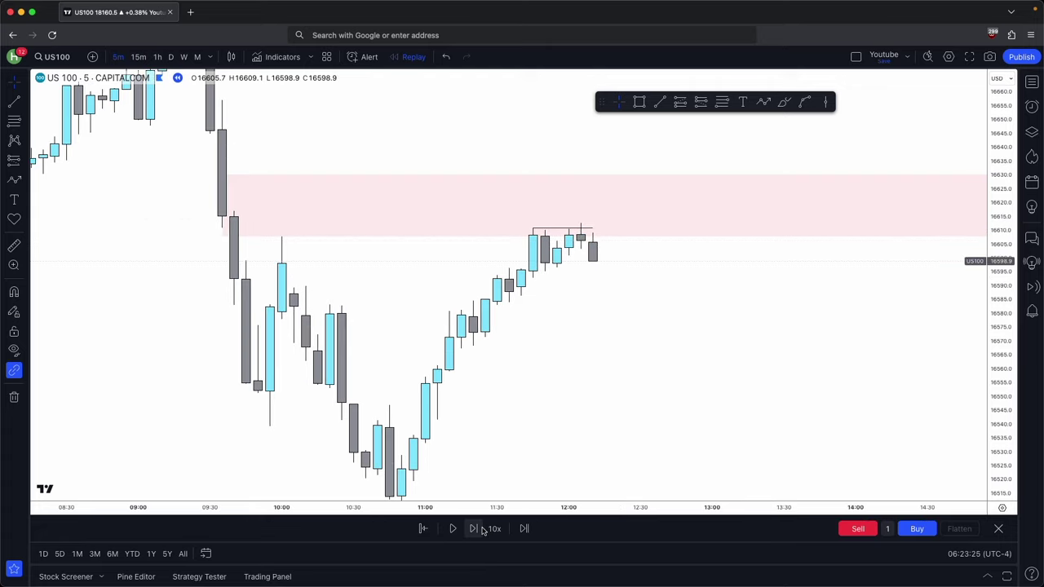
left_click(477, 529)
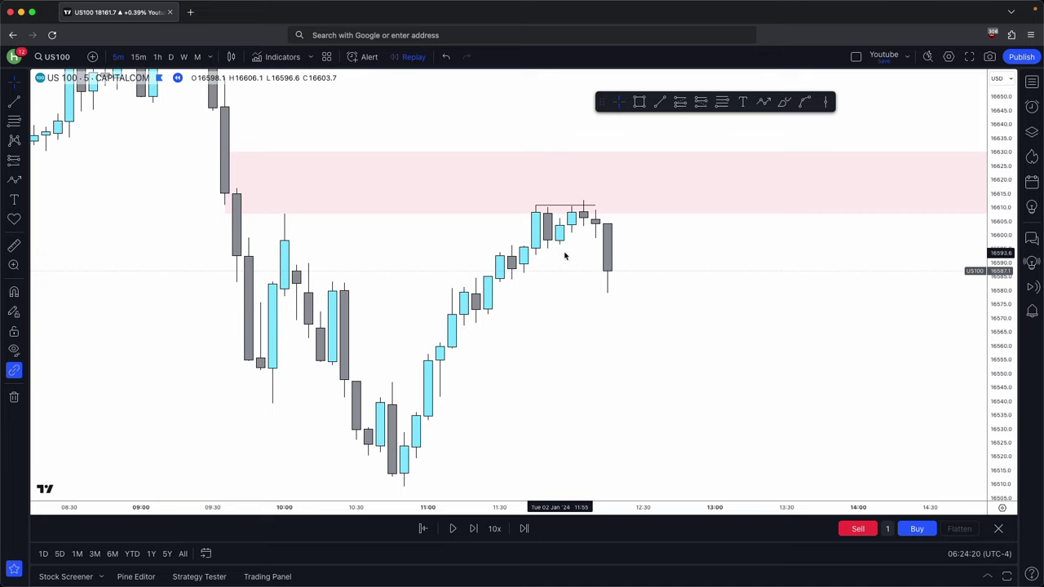
scroll(565, 253, "down", 2)
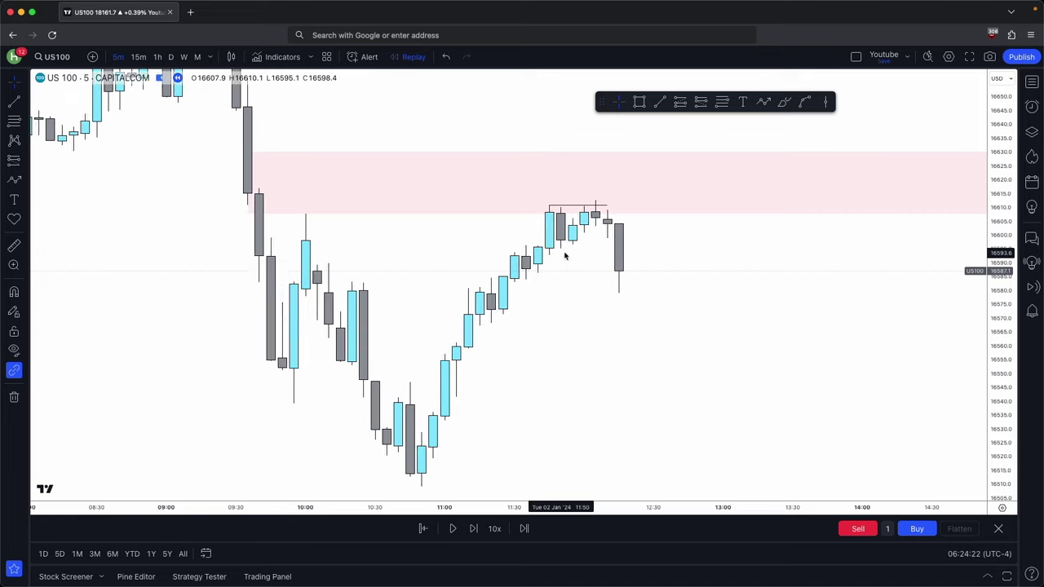
left_click_drag(716, 256, 527, 270)
Step: Examine the swept high and the lowest gap zone on the 1-hour timeframe, and return to 5-minute candles
left_click(157, 57)
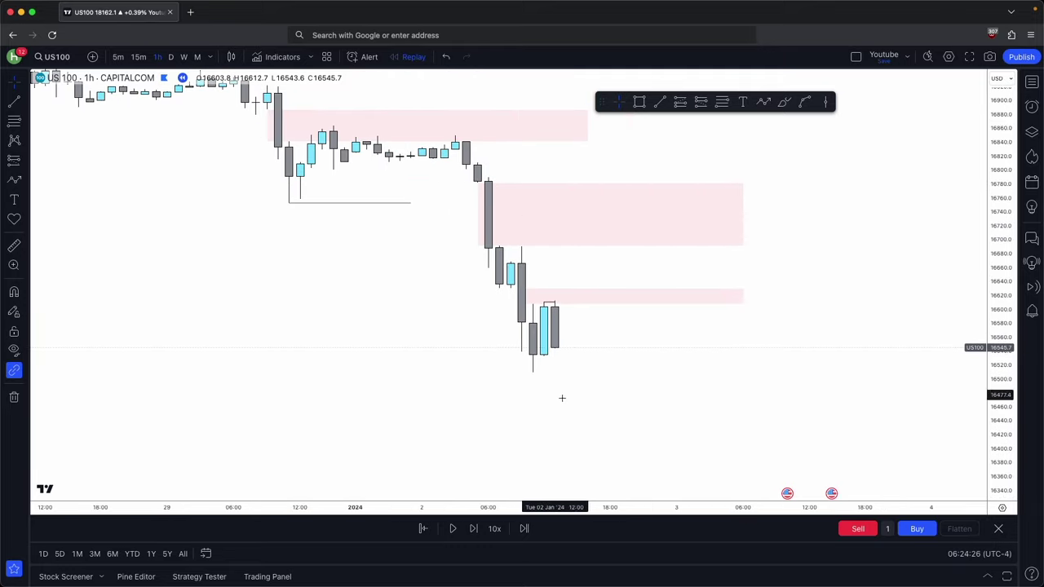
left_click_drag(1008, 425, 1008, 359)
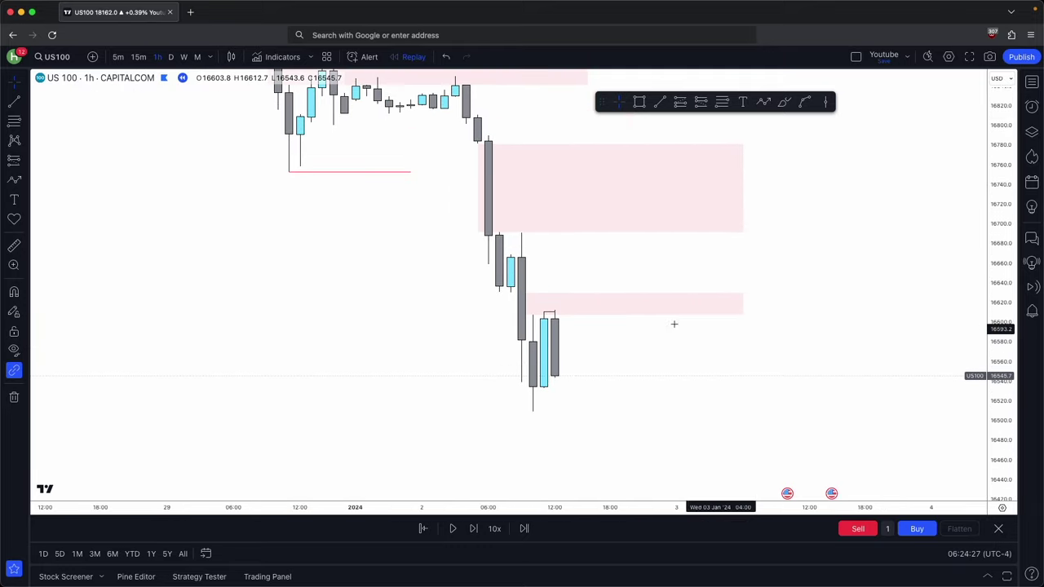
left_click(535, 303)
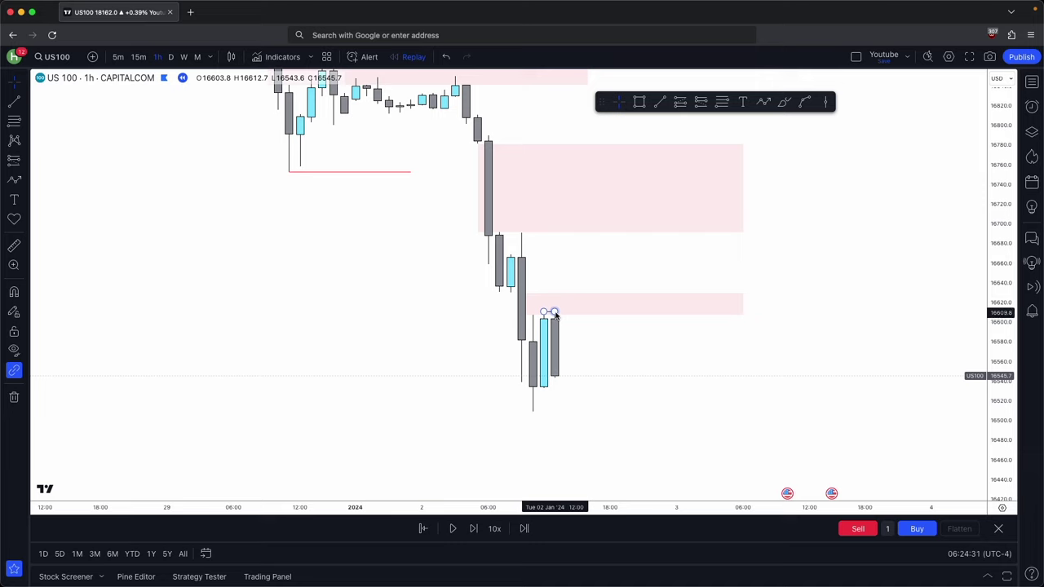
left_click(554, 313)
left_click(118, 56)
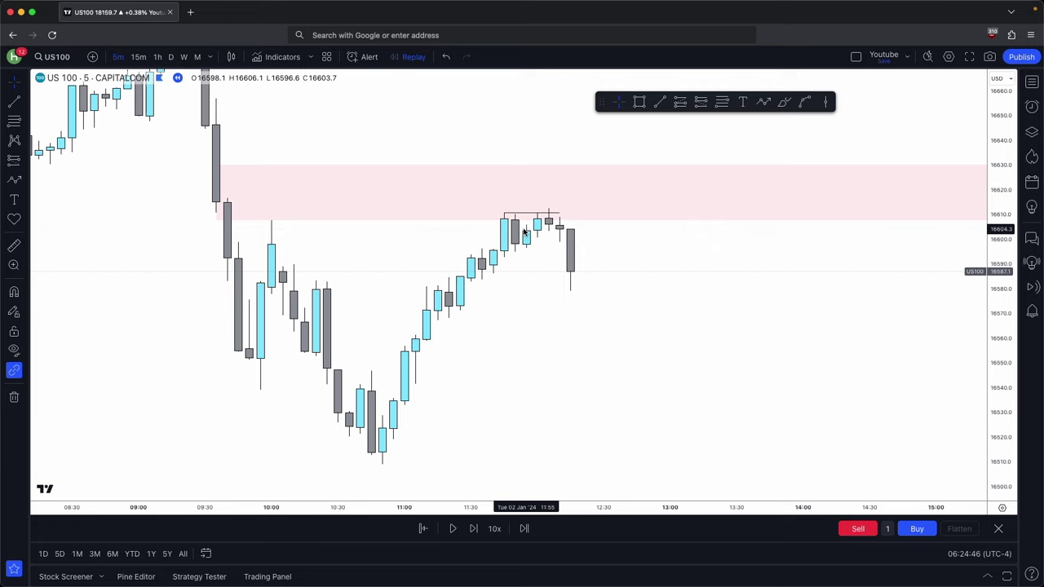
Step: On the 1-hour timeframe, place a trial short position at 16,608.8 on the 12:00 candle, delete it, and return to 5-minute candles
left_click(158, 57)
left_click_drag(994, 273, 995, 488)
left_click_drag(797, 367, 797, 385)
left_click(701, 101)
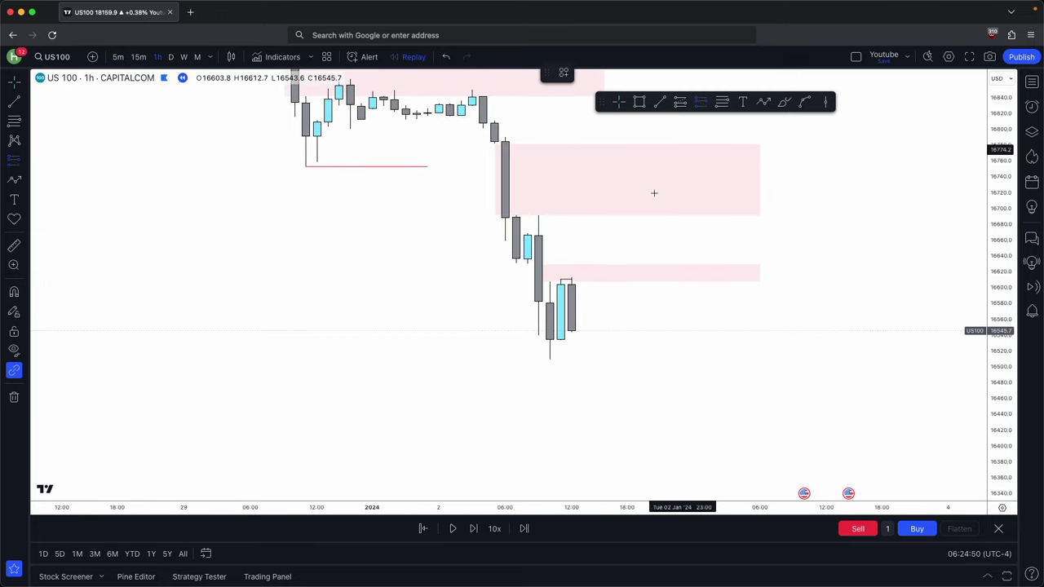
left_click(570, 280)
left_click(807, 330)
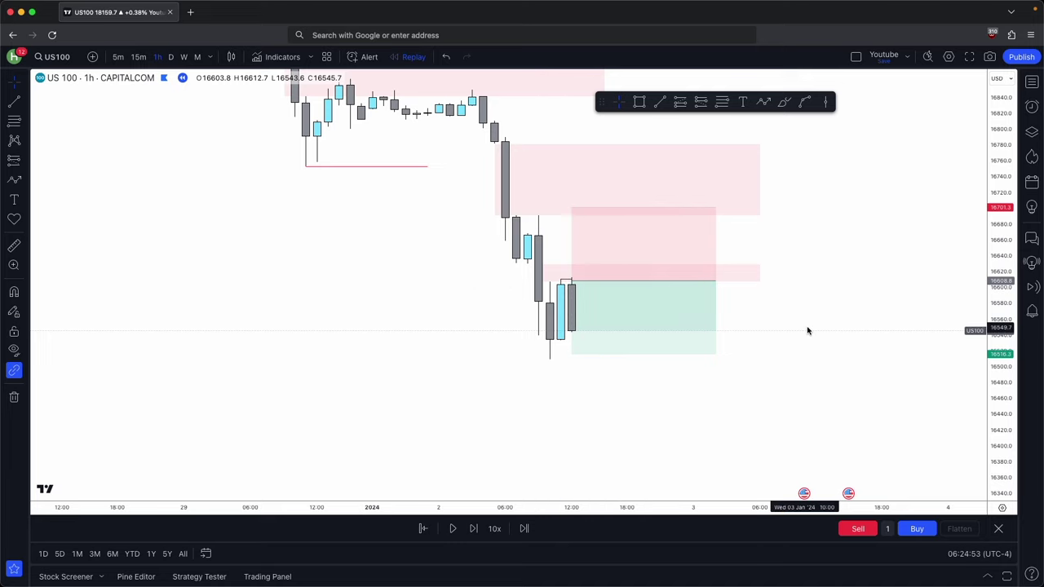
scroll(806, 331, "down", 5)
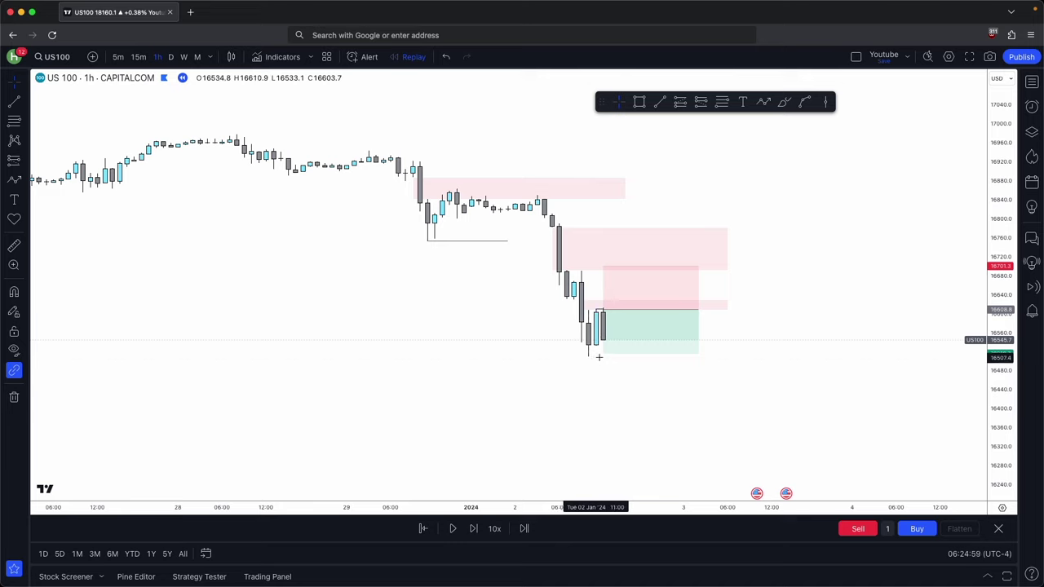
left_click(619, 334)
key("Delete")
left_click(118, 57)
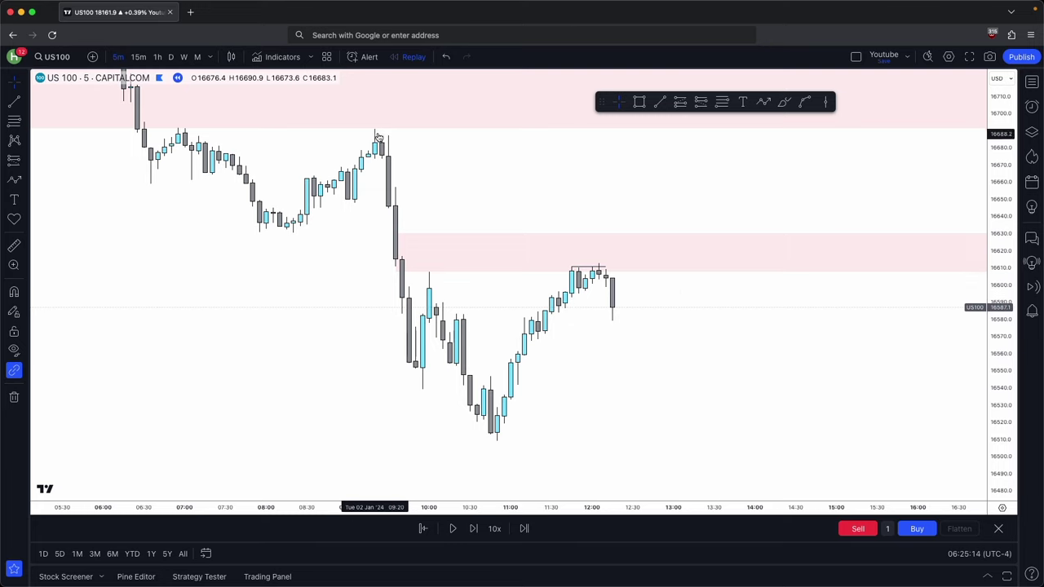
Step: Draw a second horizontal line at about 16,615 above the 11:45 to 12:10 highs, and remove it
left_click_drag(992, 418, 992, 388)
scroll(848, 401, "left", 1)
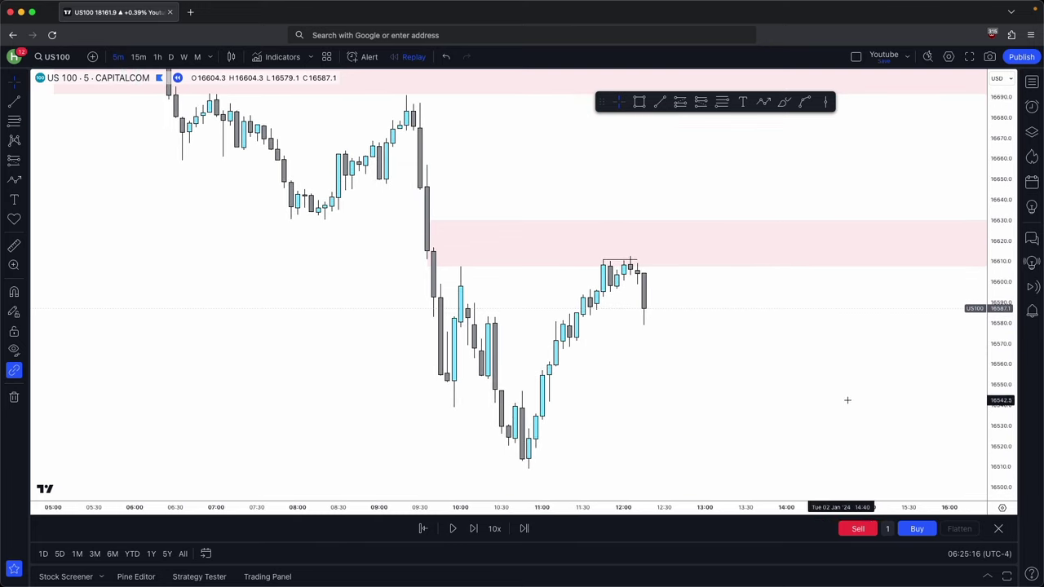
scroll(840, 407, "up", 2)
scroll(785, 398, "up", 1)
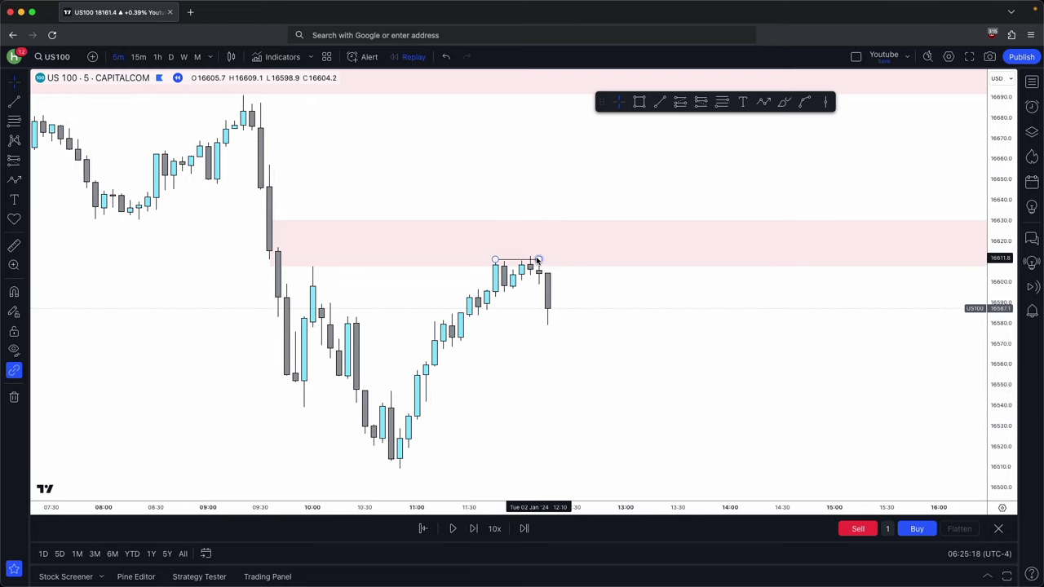
scroll(620, 289, "left", 3)
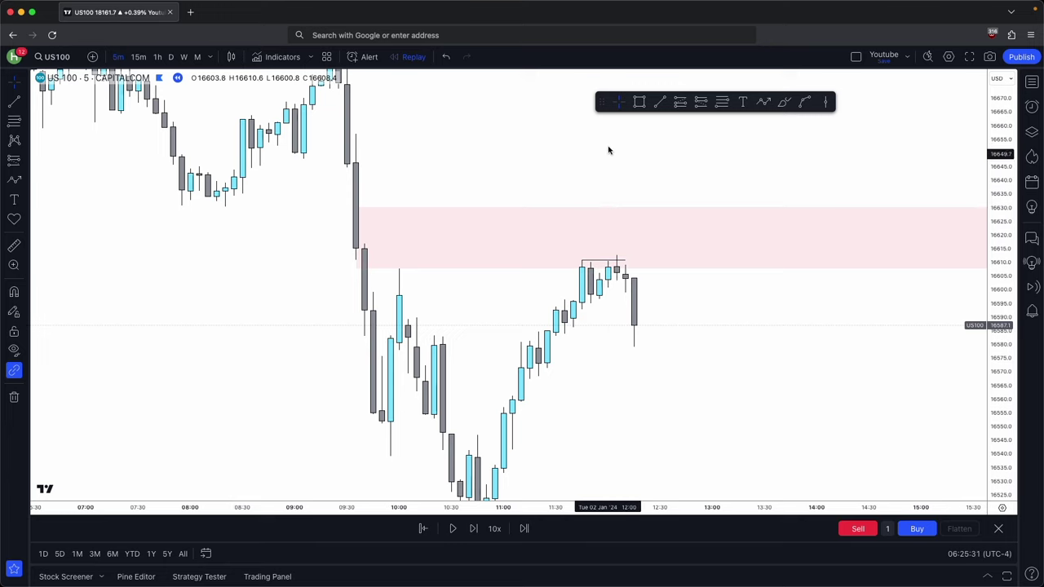
left_click(581, 249)
left_click(625, 248)
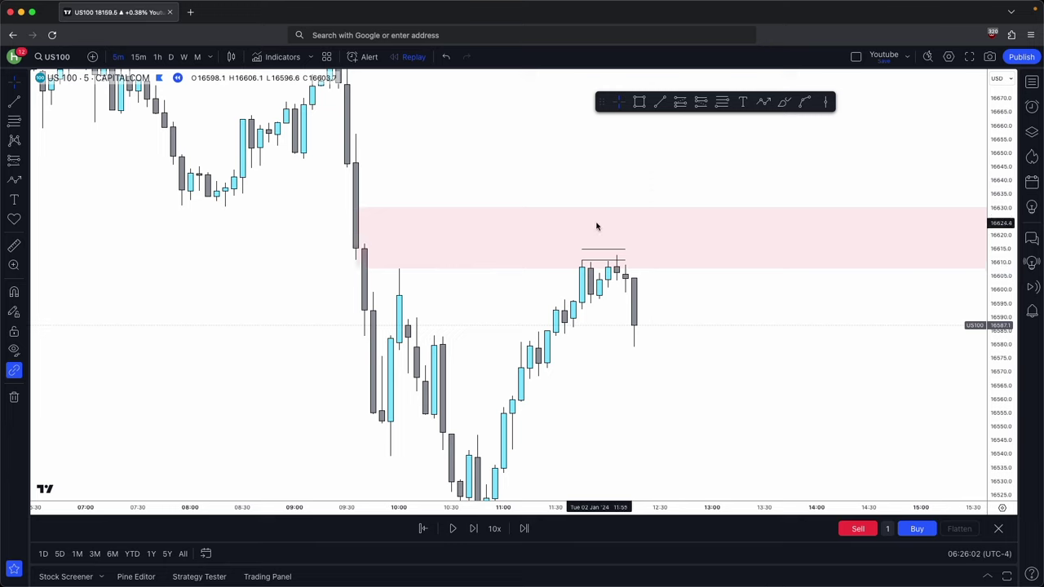
left_click(603, 249)
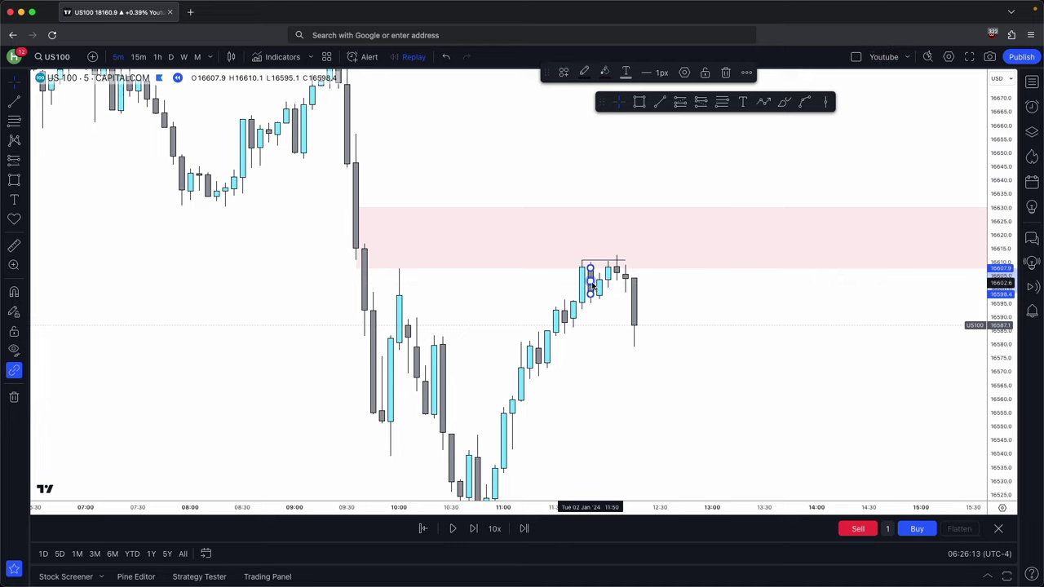
Step: Mark the body of the 11:50 bearish candle with a rectangle from 16,607.9 to 16,598.4, extended to 12:20
left_click_drag(591, 282, 642, 281)
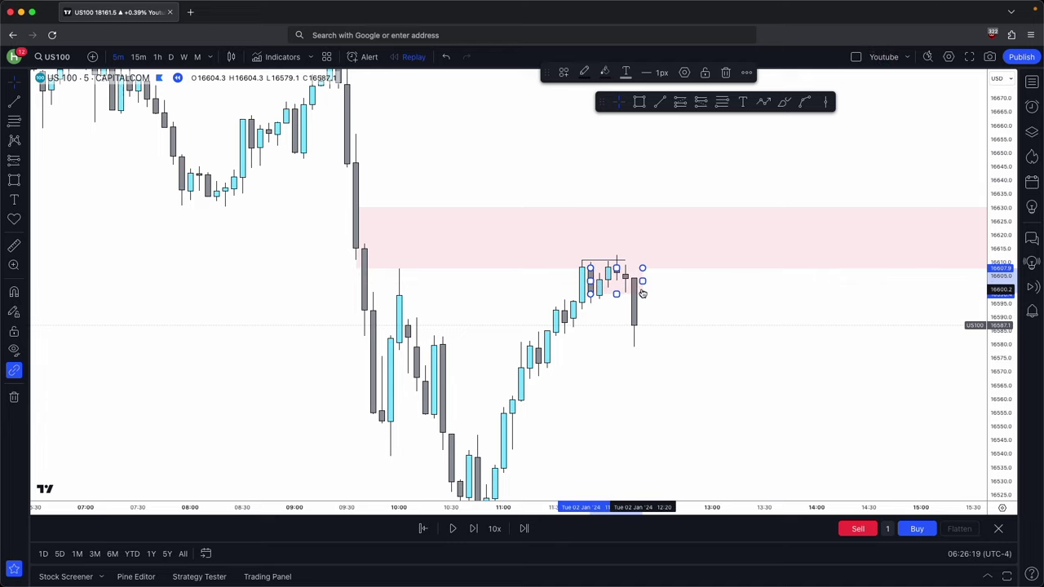
left_click(649, 312)
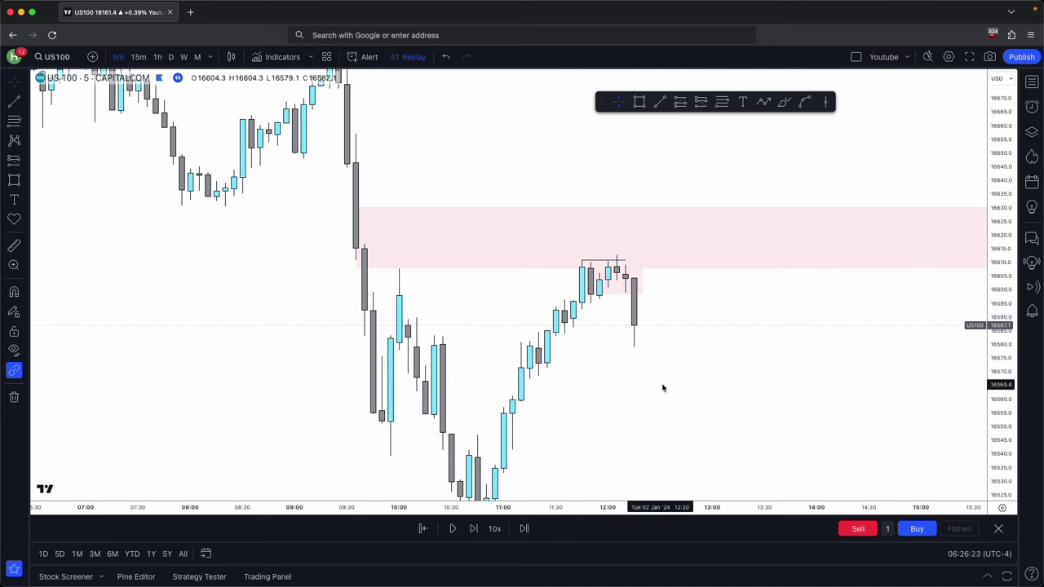
Step: Extend the small rectangle to about 12:50 and advance the replay by one candle to 12:20
scroll(662, 388, "down", 3)
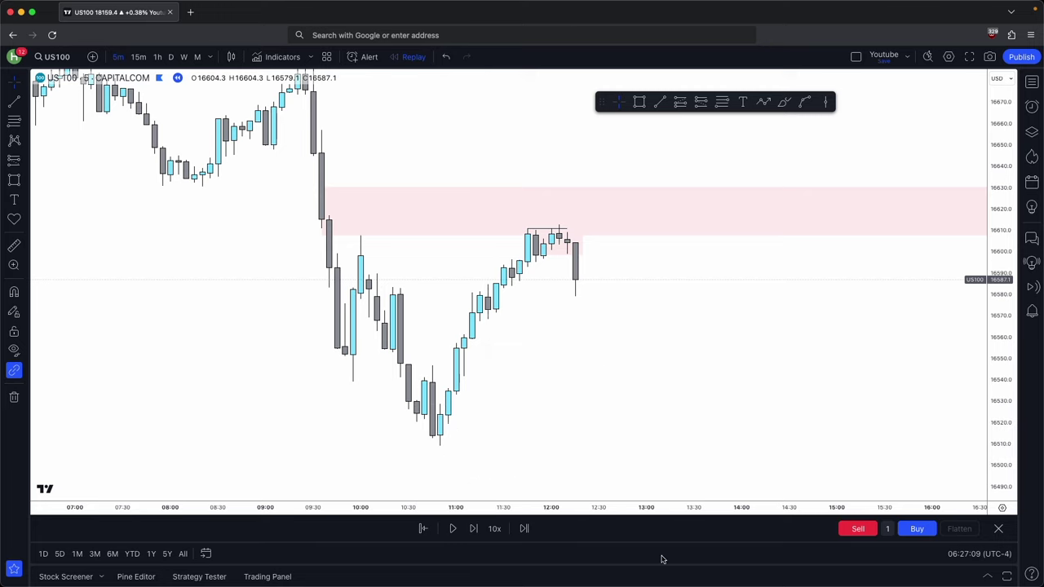
left_click_drag(662, 361, 663, 370)
scroll(665, 352, "up", 1)
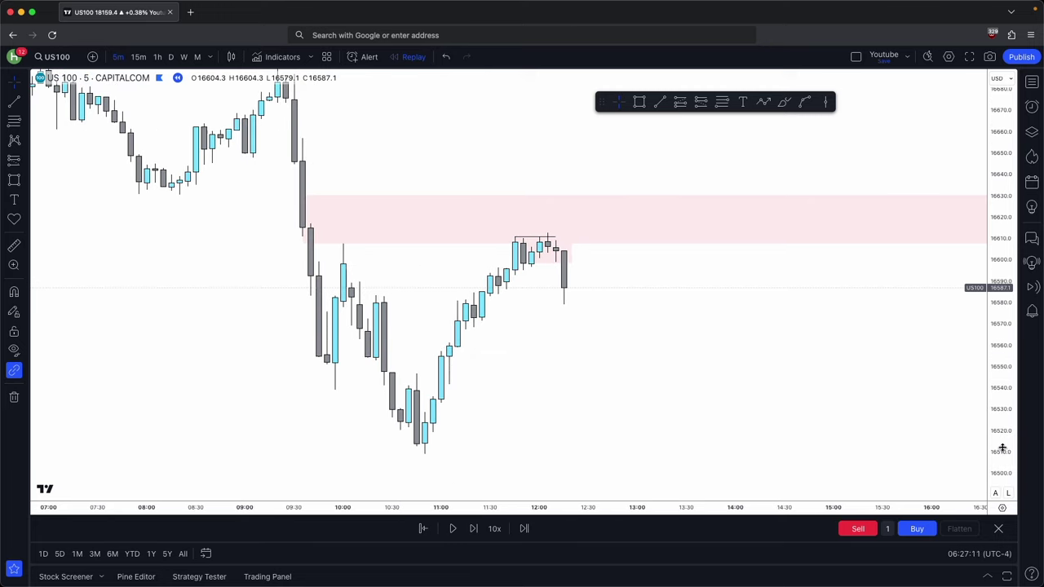
left_click_drag(1002, 448, 1002, 428)
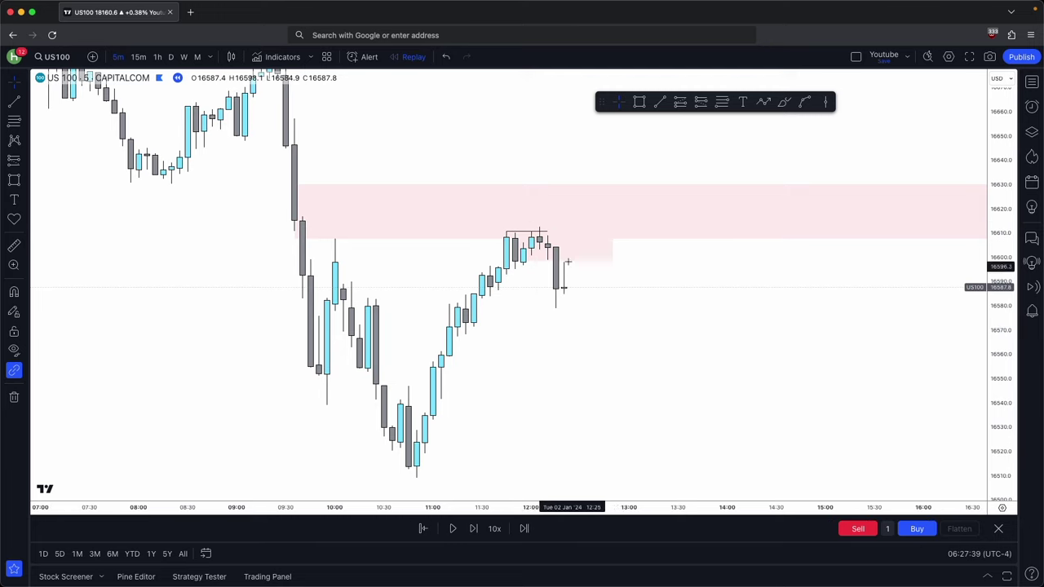
Step: Advance the replay to the 12:35 candle and place a short position at 16,597.6 with its stop at 16,613.5, above the swept high
left_click(474, 529)
left_click(474, 528)
left_click(473, 528)
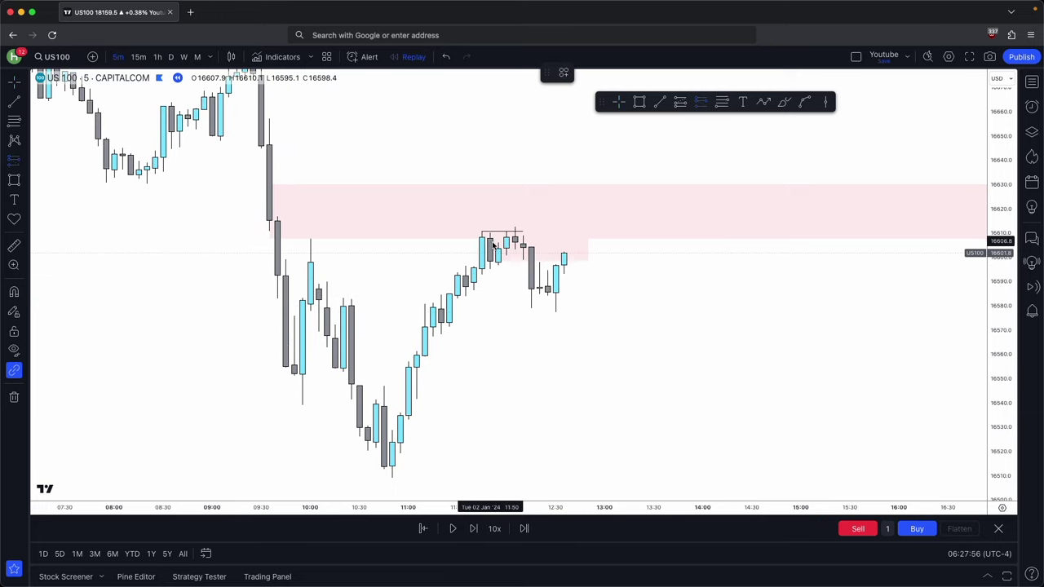
left_click(554, 259)
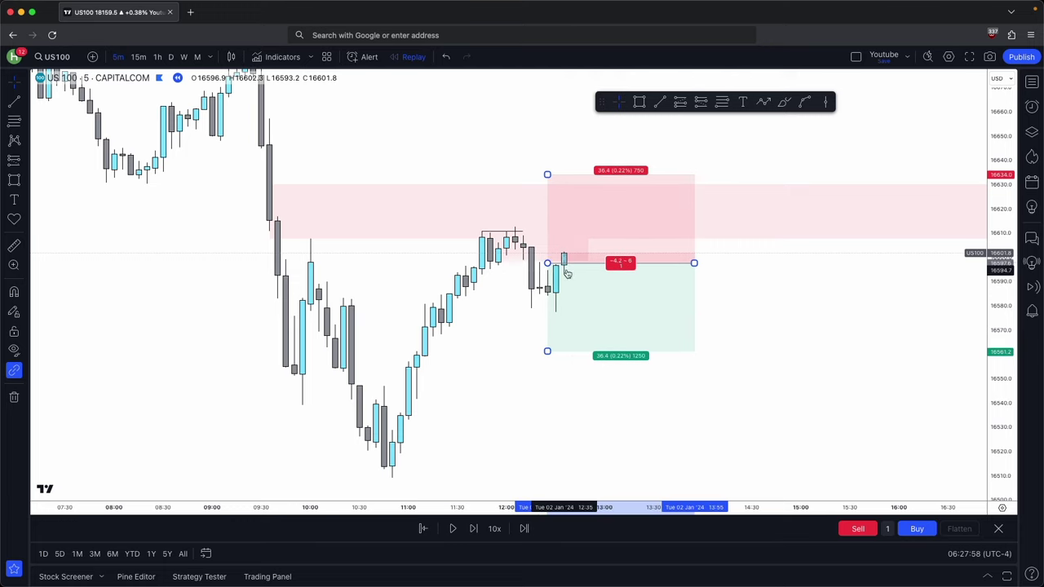
left_click_drag(547, 175, 547, 225)
left_click(519, 226)
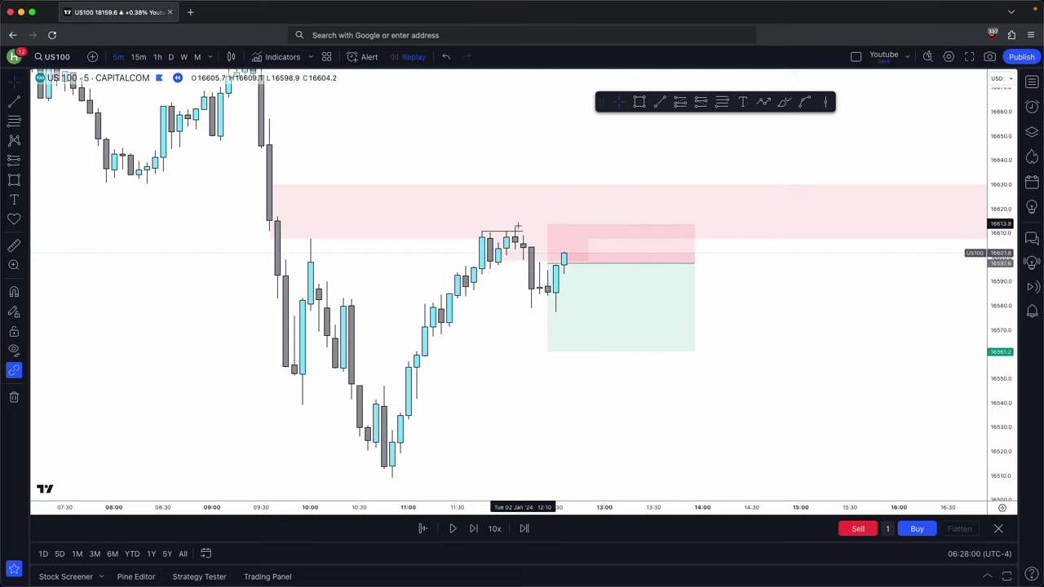
Step: With the replay advanced to 12:45, lower the short's target to 16,507.6 and draw a horizontal line from the 10:50 low at 16,509.1 to 13:45
left_click(474, 528)
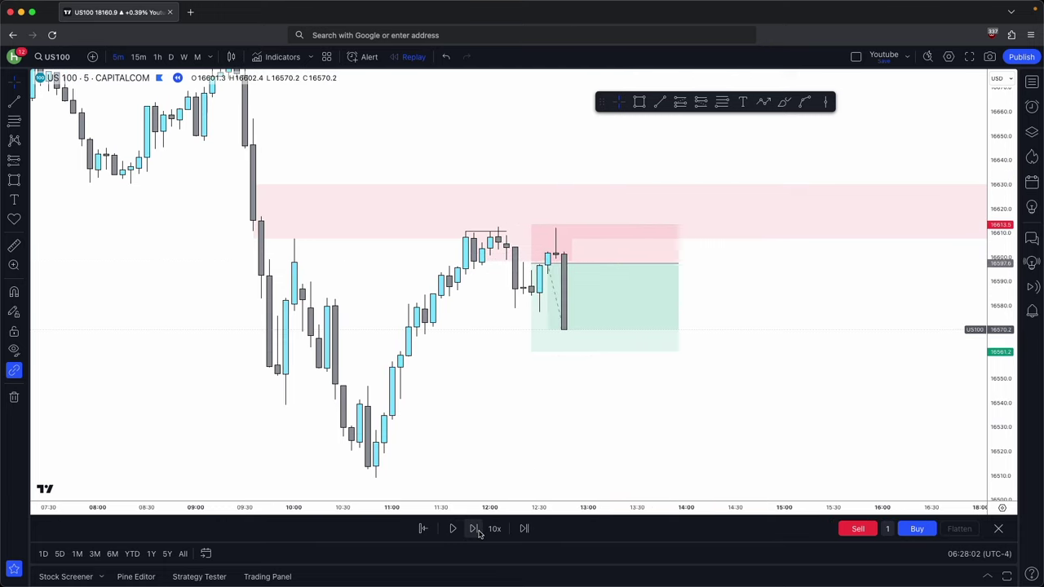
left_click_drag(514, 352, 512, 482)
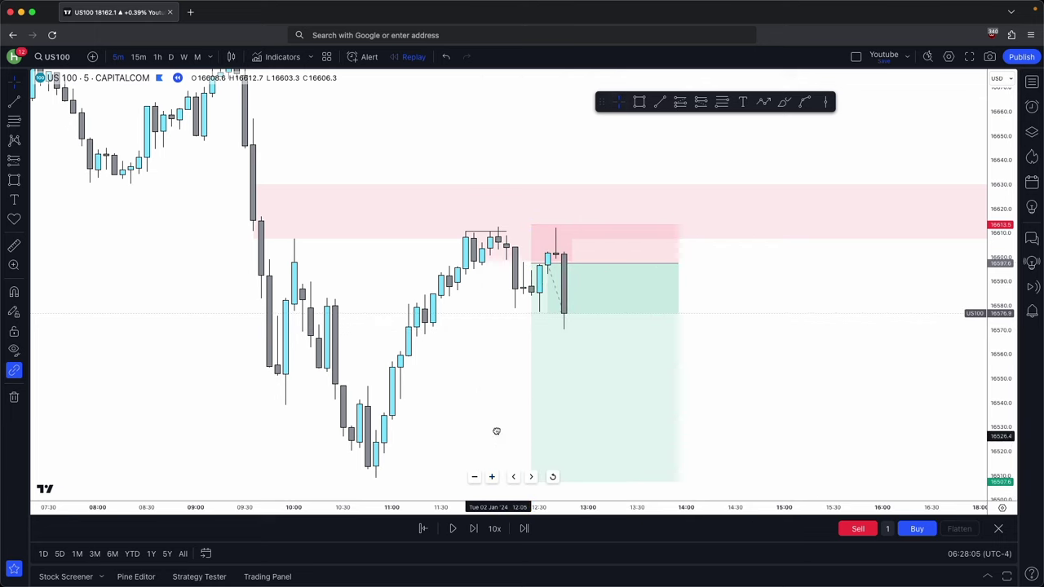
left_click_drag(495, 430, 517, 374)
key("alt+t")
left_click(396, 421)
left_click(682, 431, "shift")
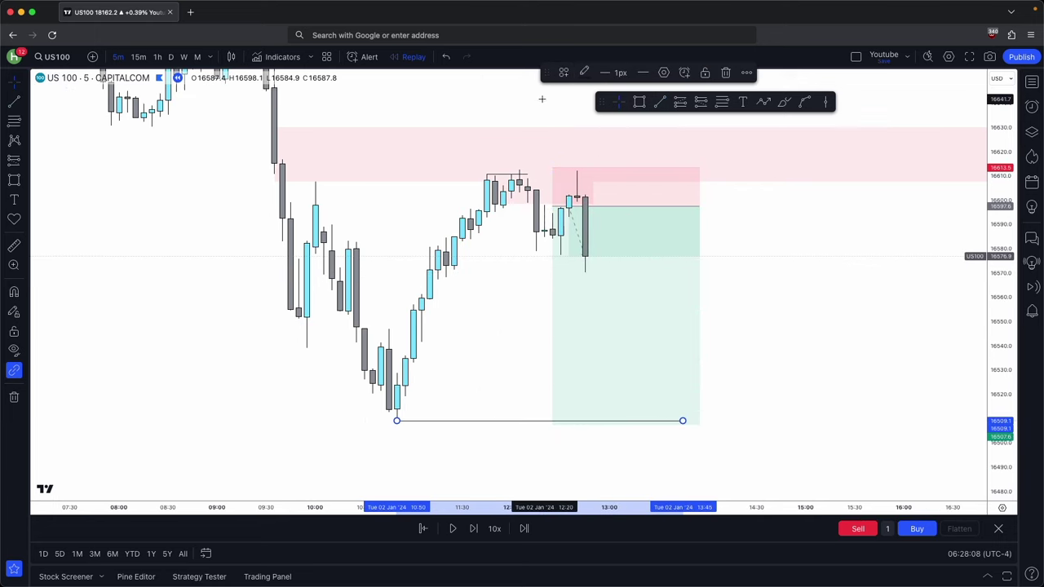
left_click(510, 321)
Step: Review the short on the 1-hour timeframe, then return to 5-minute candles and advance the replay to 14:10, past the marked 10:50 low
left_click(158, 56)
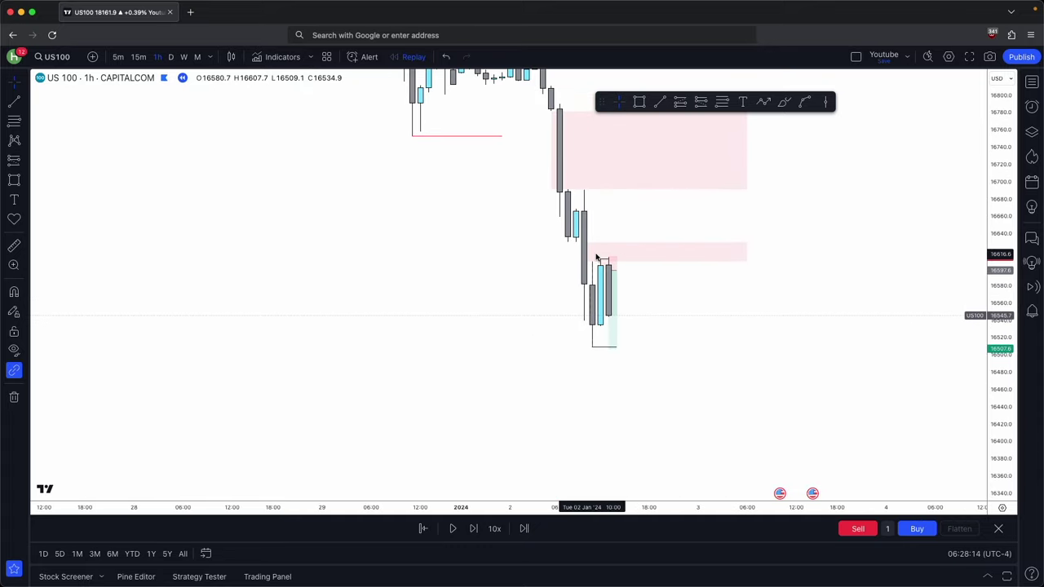
left_click(118, 56)
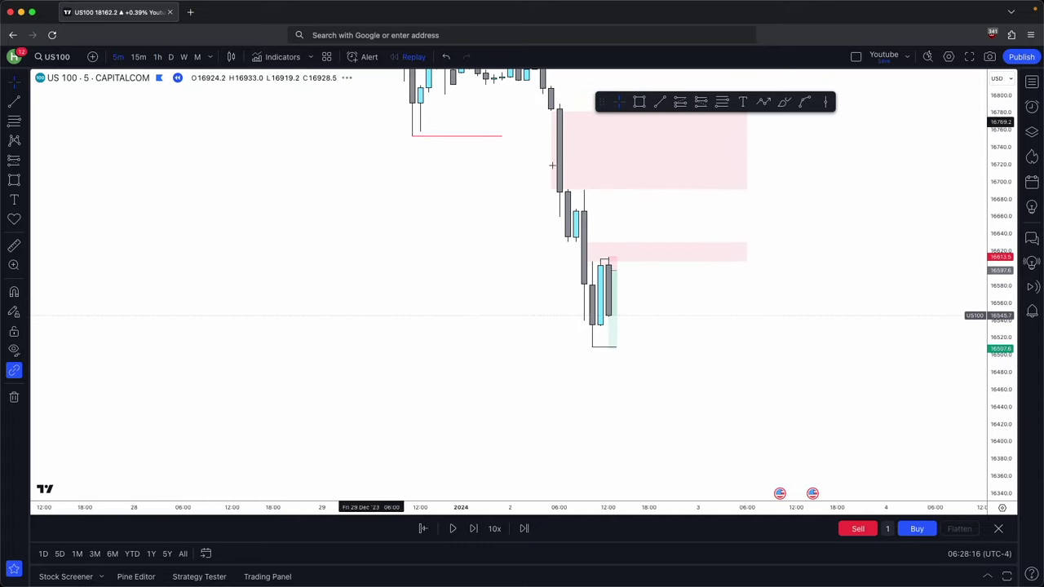
left_click(473, 529)
scroll(615, 433, "down", 3)
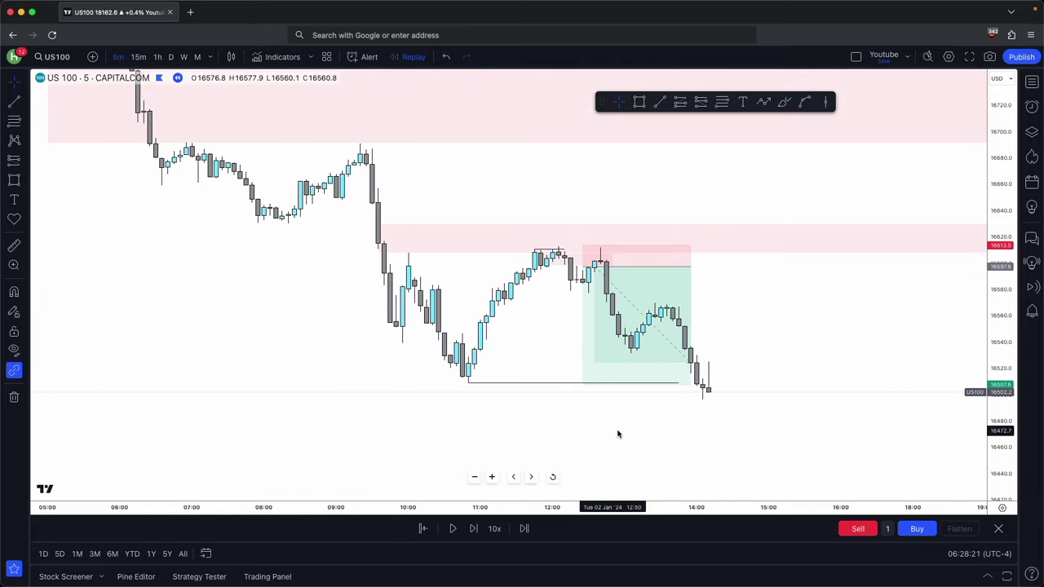
left_click_drag(615, 433, 587, 446)
left_click_drag(994, 421, 994, 334)
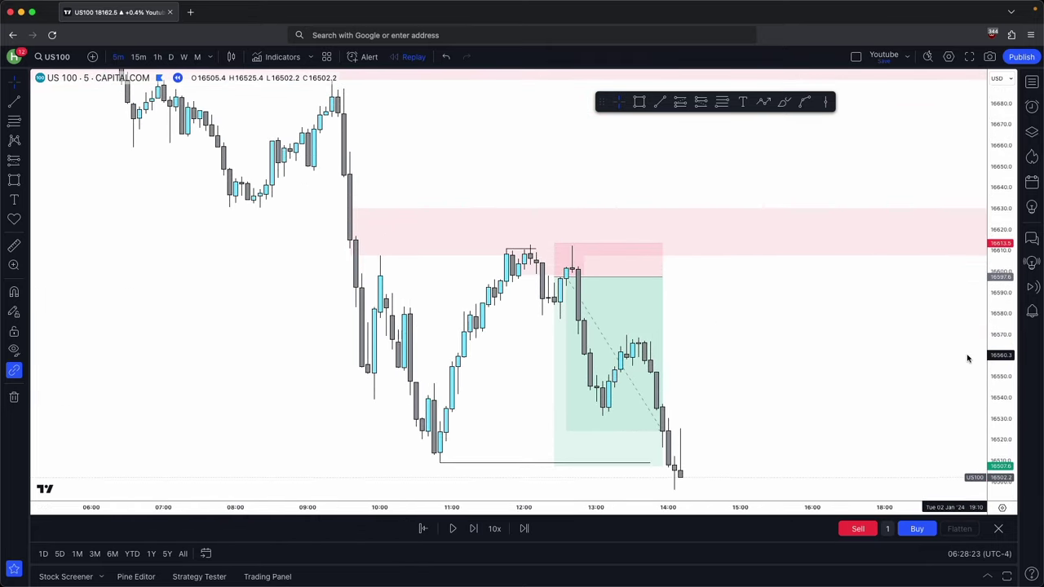